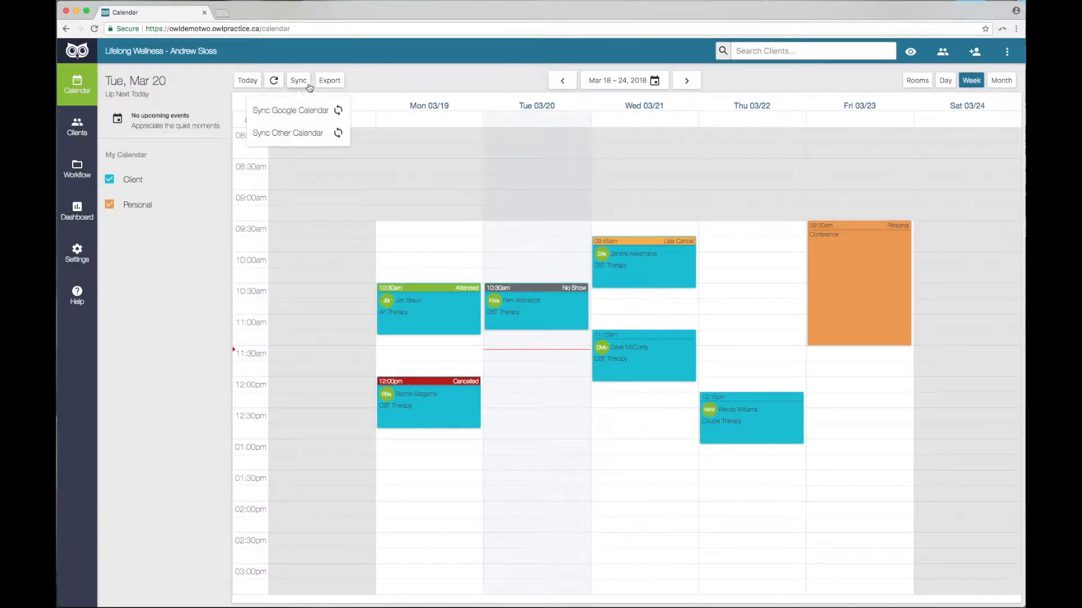
{"action": "left_click", "coordinate": [362, 85]}
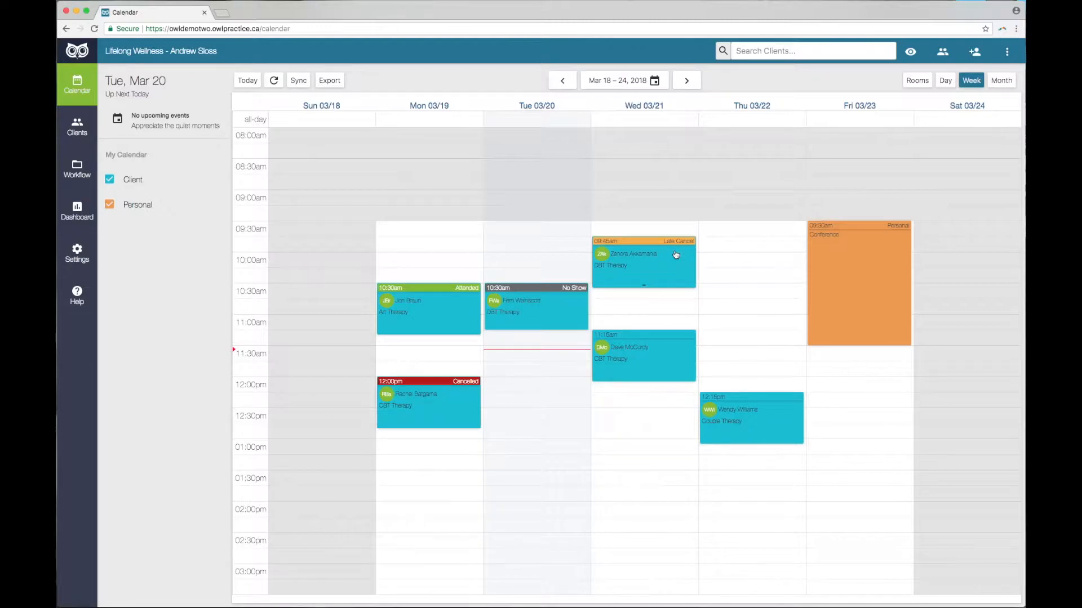
{"action": "left_click", "coordinate": [604, 351]}
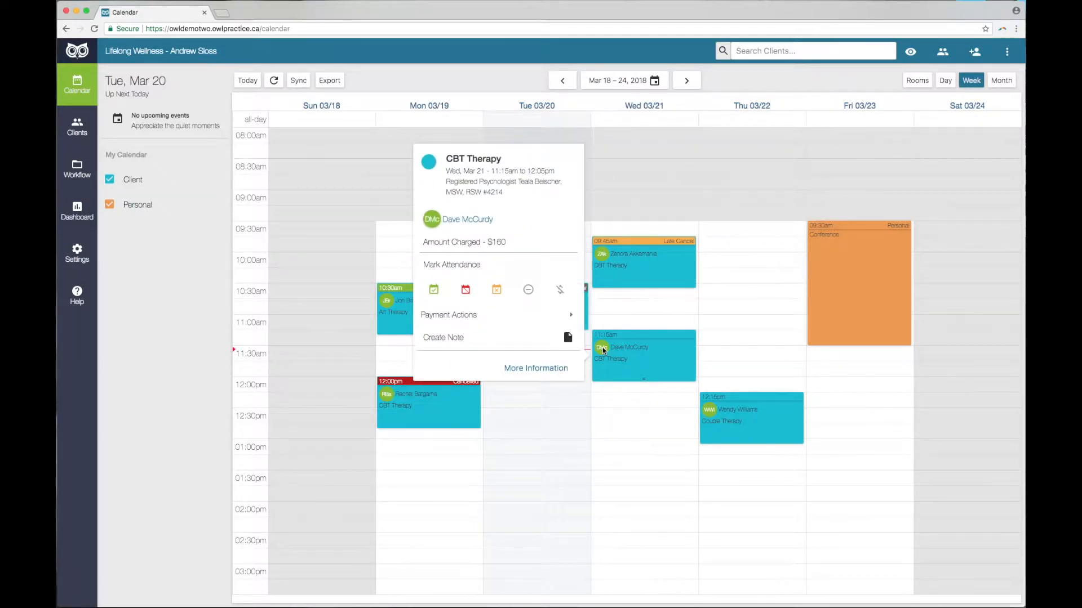
{"action": "mouse_move", "coordinate": [434, 220]}
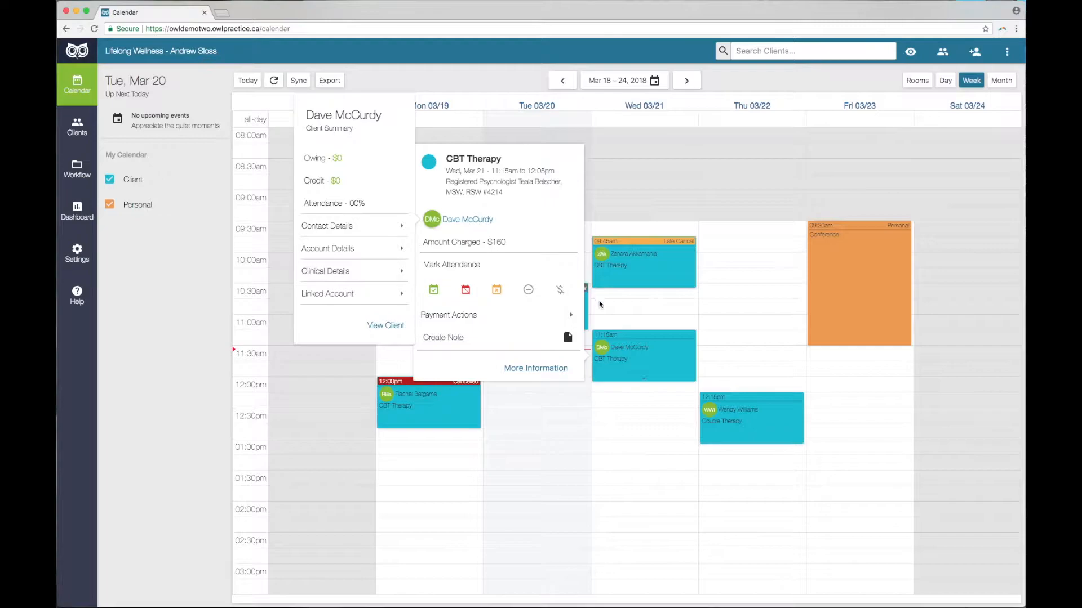
{"action": "left_click", "coordinate": [595, 319]}
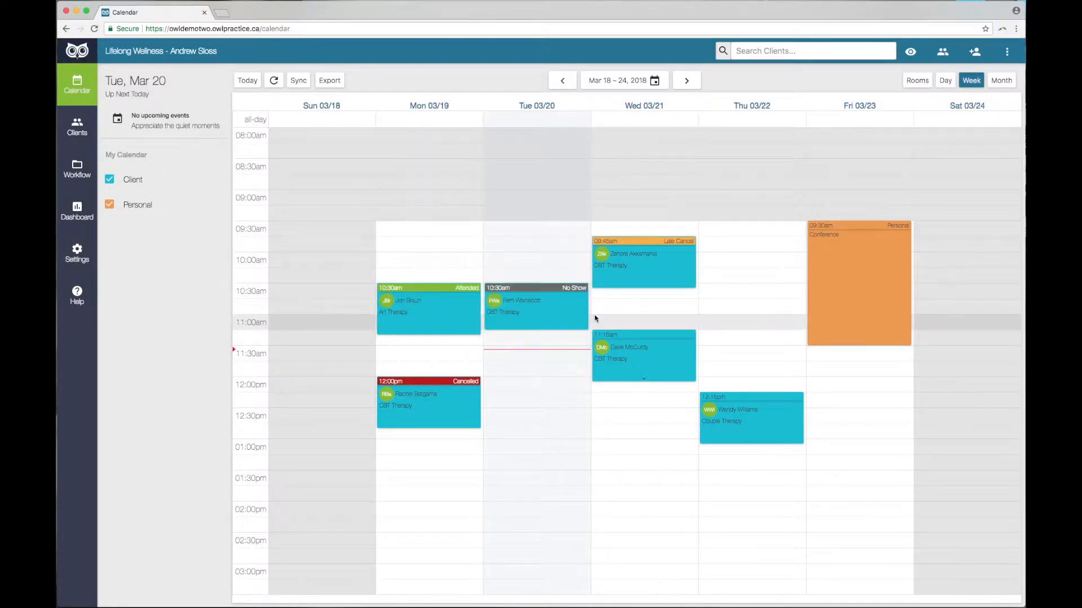
Start a Wednesday 1:00pm session for the client with service CBT Therapy (Individual).
{"action": "left_click", "coordinate": [625, 445]}
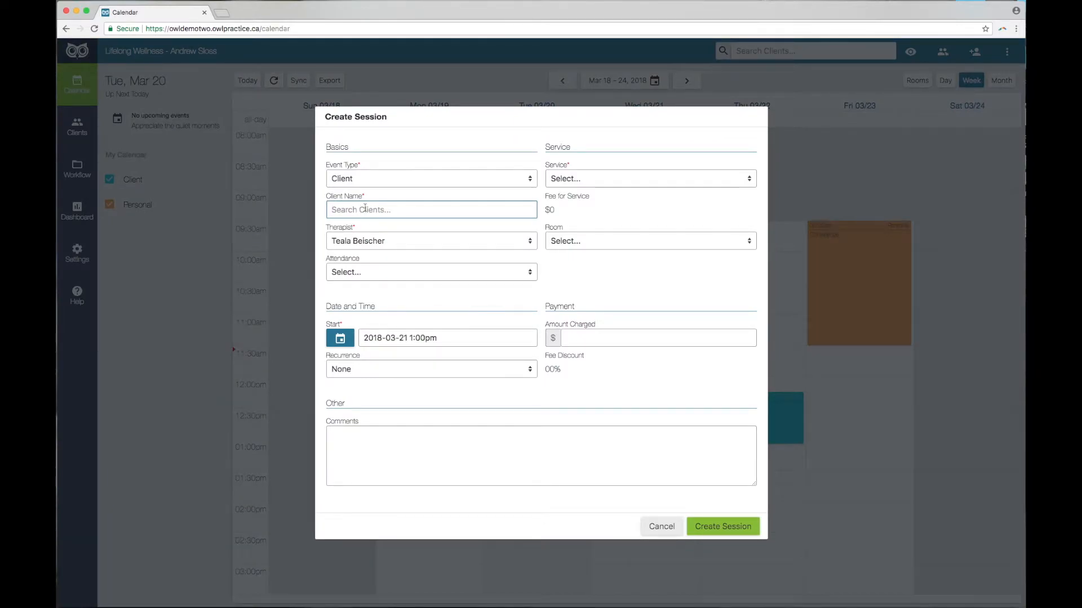
{"action": "type", "text": "ben"}
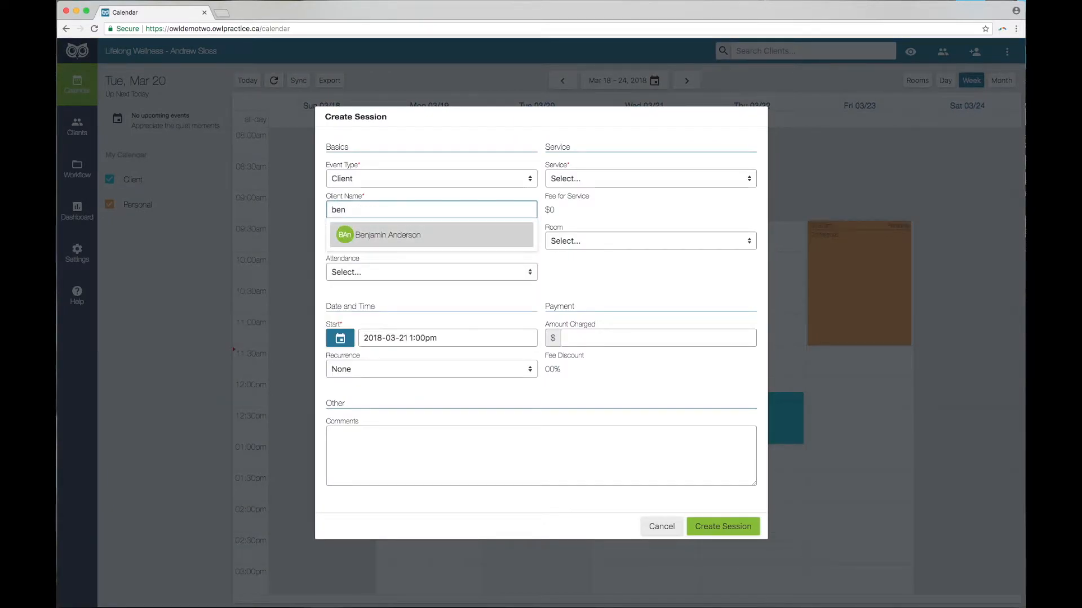
{"action": "left_click", "coordinate": [393, 235]}
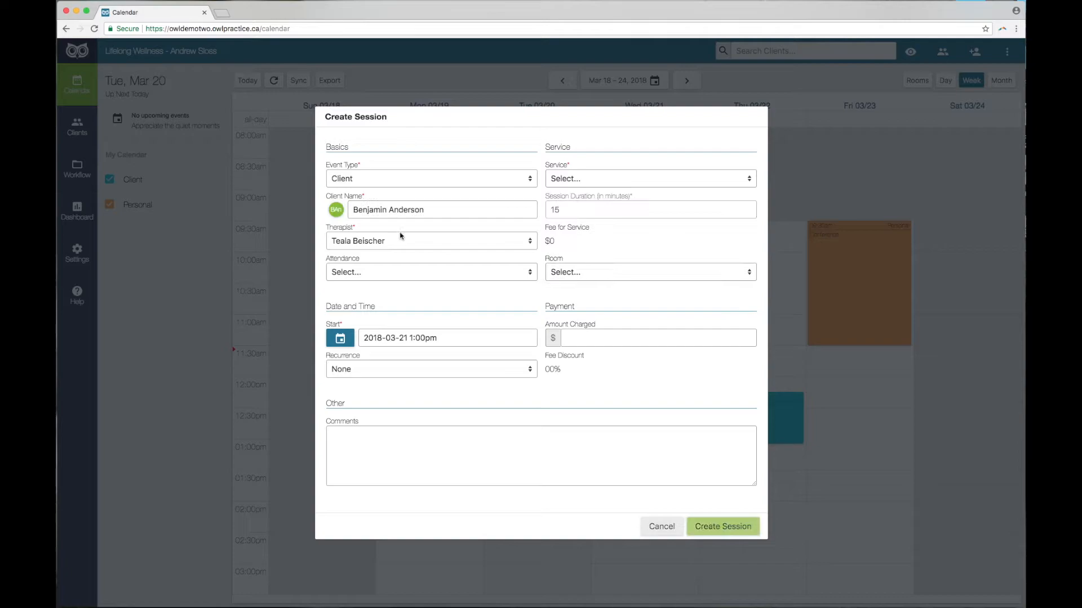
{"action": "left_click", "coordinate": [610, 177]}
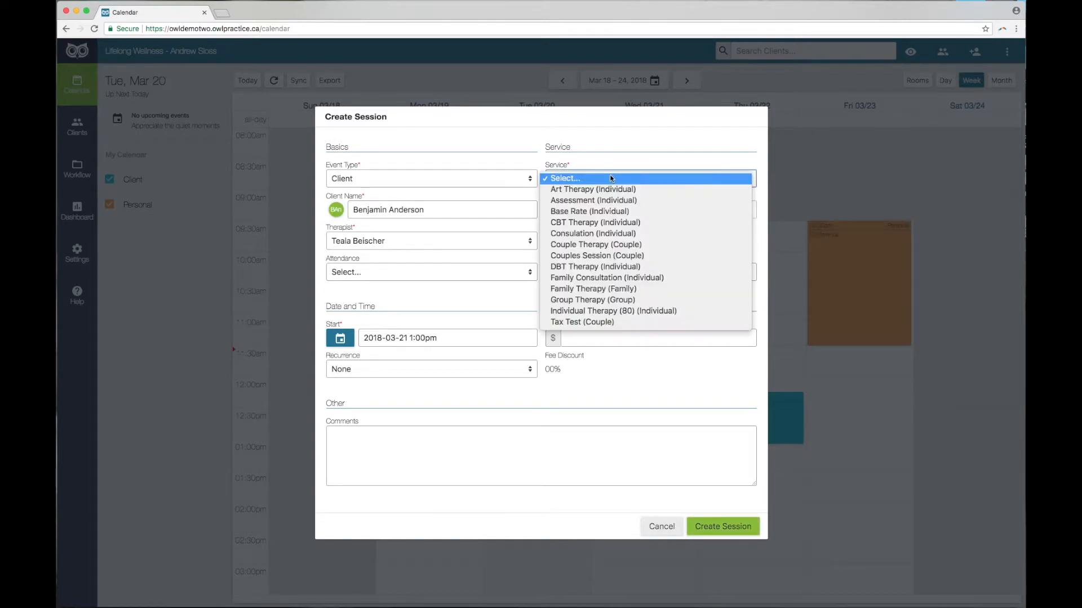
{"action": "left_click", "coordinate": [599, 222]}
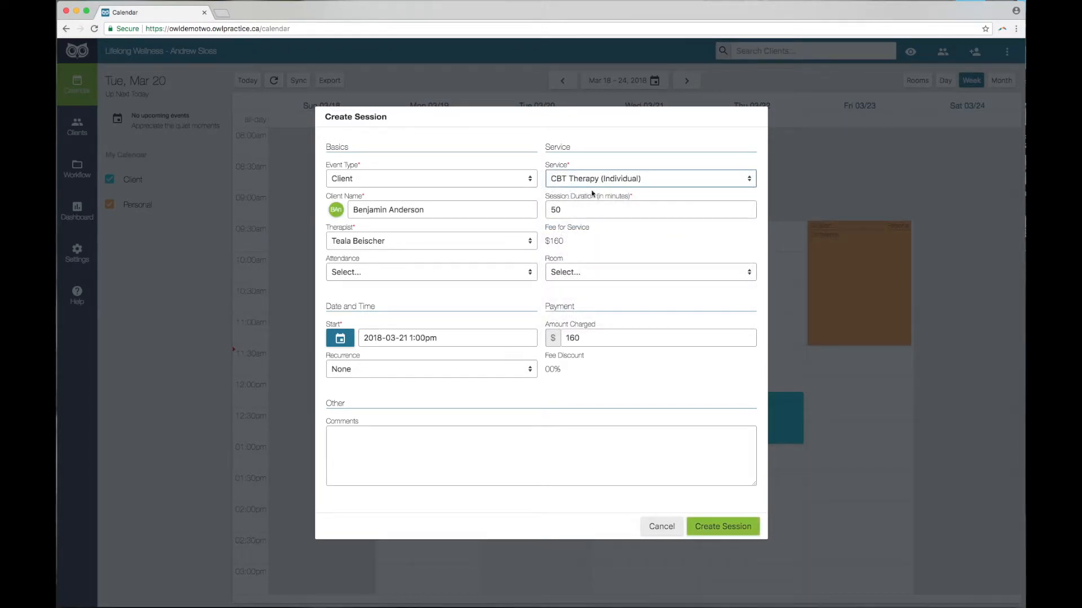
Set the session duration to 70 minutes, repeating weekly, and create it.
{"action": "left_click", "coordinate": [566, 212]}
{"action": "left_click_drag", "start_coordinate": [567, 212], "coordinate": [547, 212]}
{"action": "type", "text": "70"}
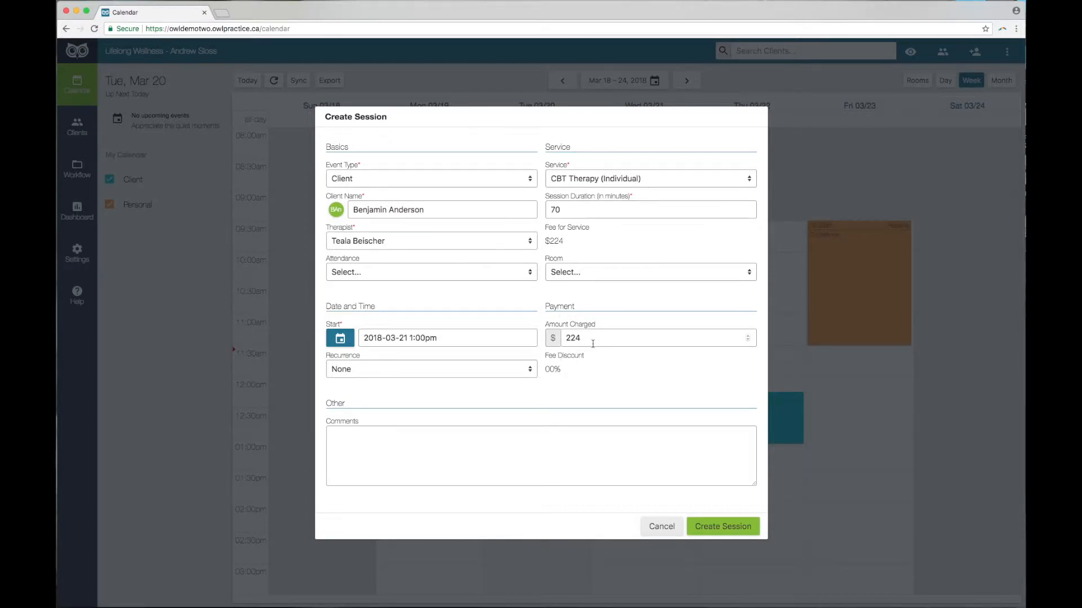
{"action": "left_click", "coordinate": [465, 374]}
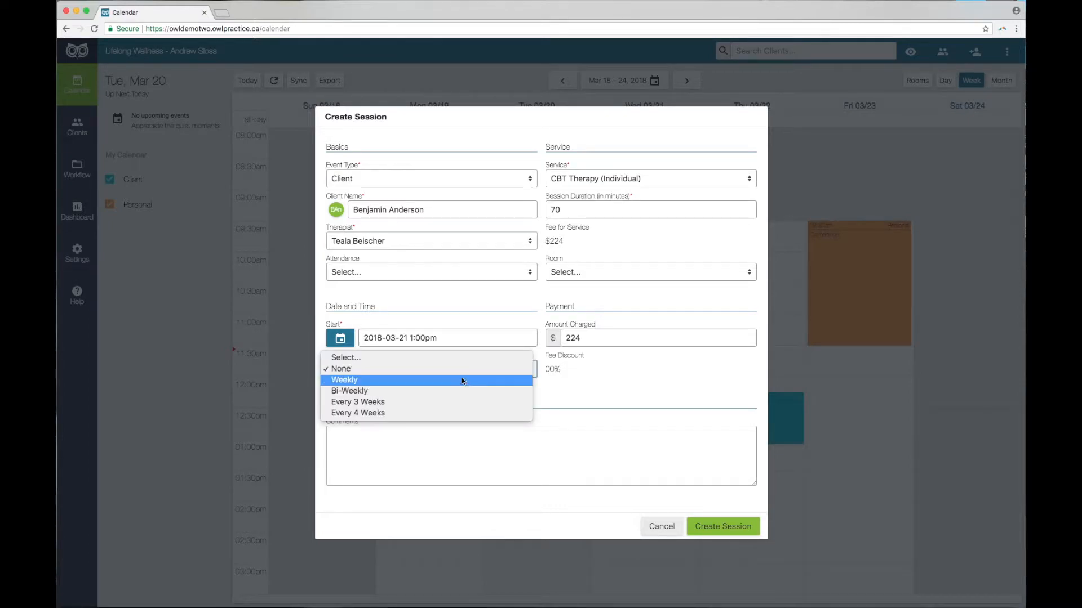
{"action": "left_click", "coordinate": [444, 381]}
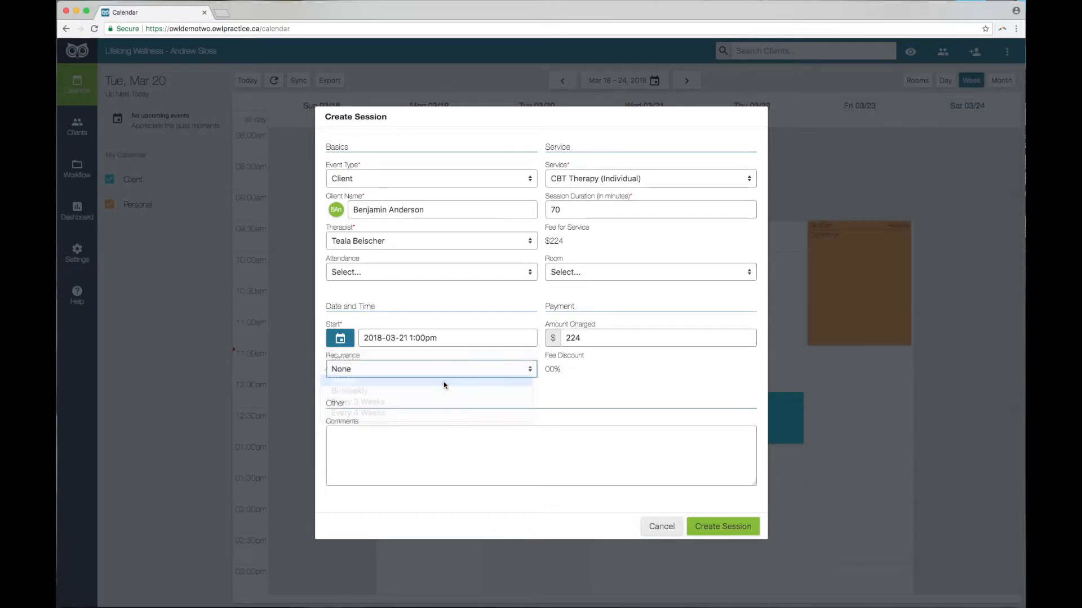
{"action": "left_click", "coordinate": [392, 464]}
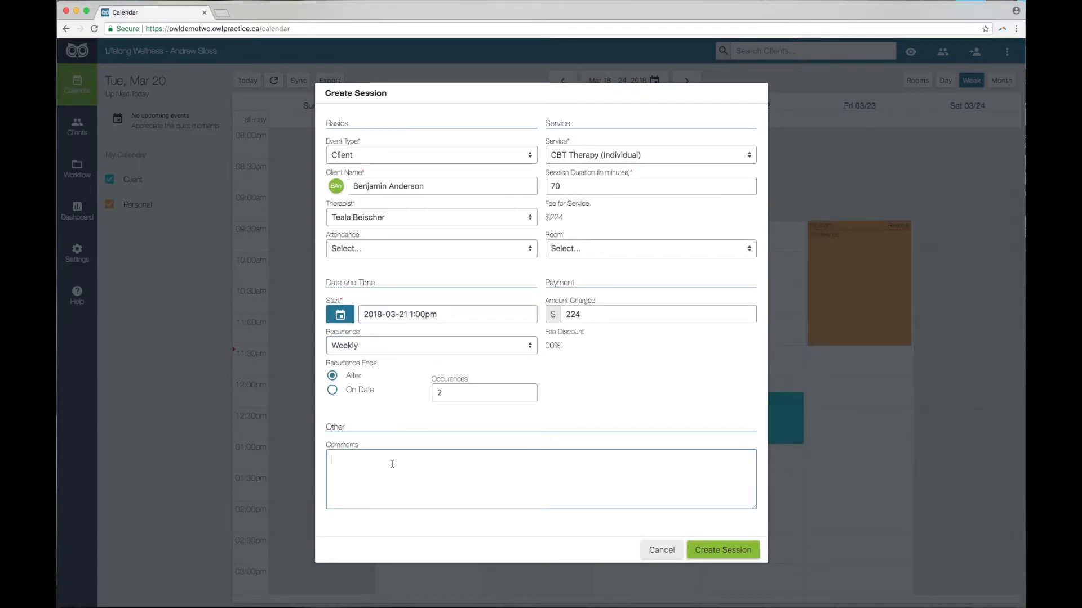
{"action": "left_click", "coordinate": [731, 554]}
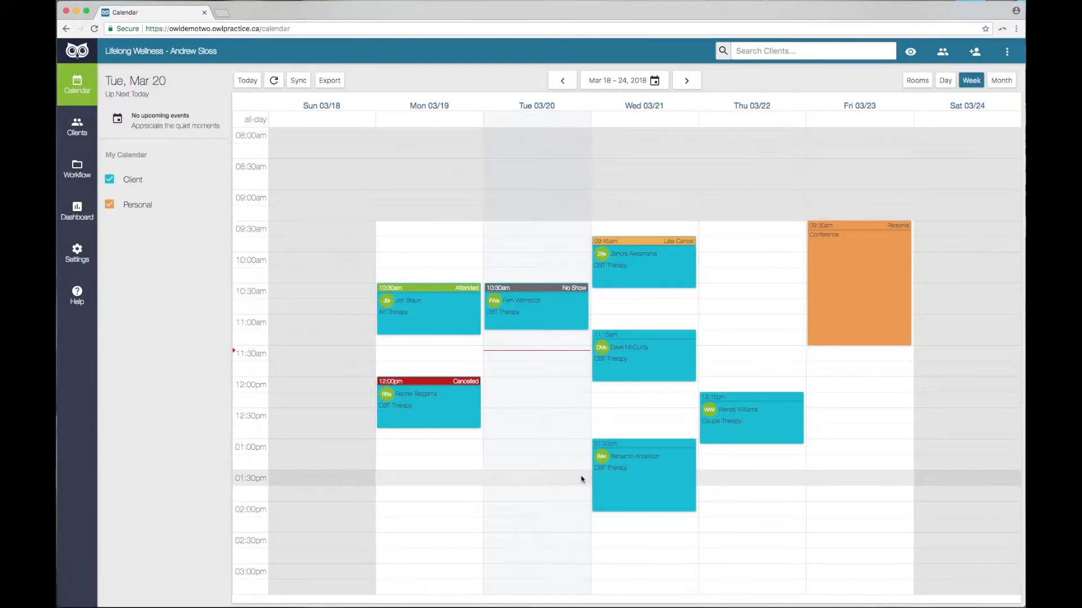
Change the Wednesday 1:00pm CBT session's recurrence to None and update it.
{"action": "left_click", "coordinate": [618, 483]}
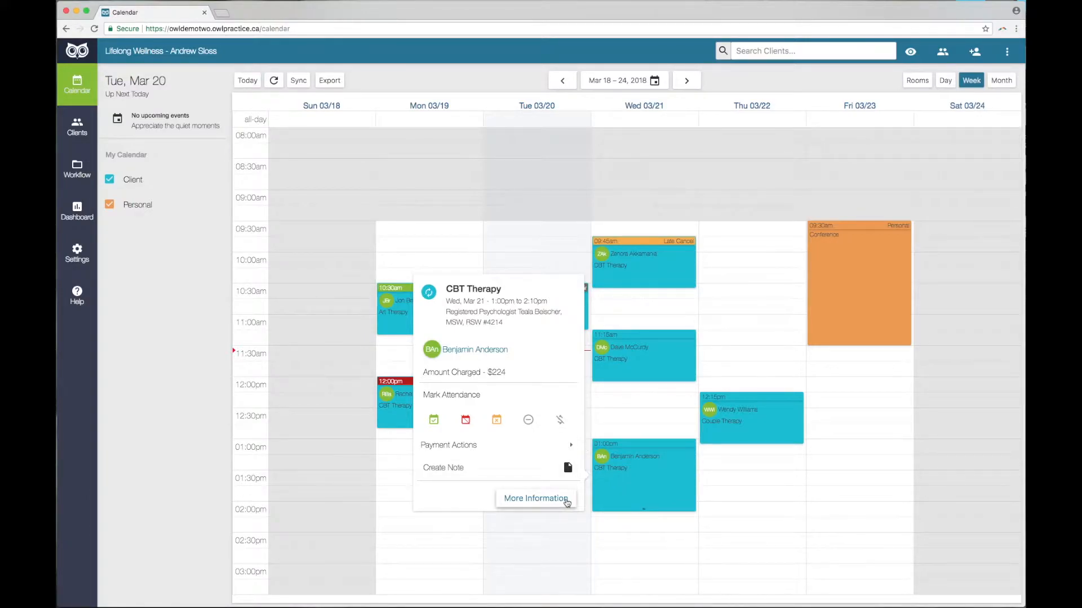
{"action": "left_click", "coordinate": [566, 500]}
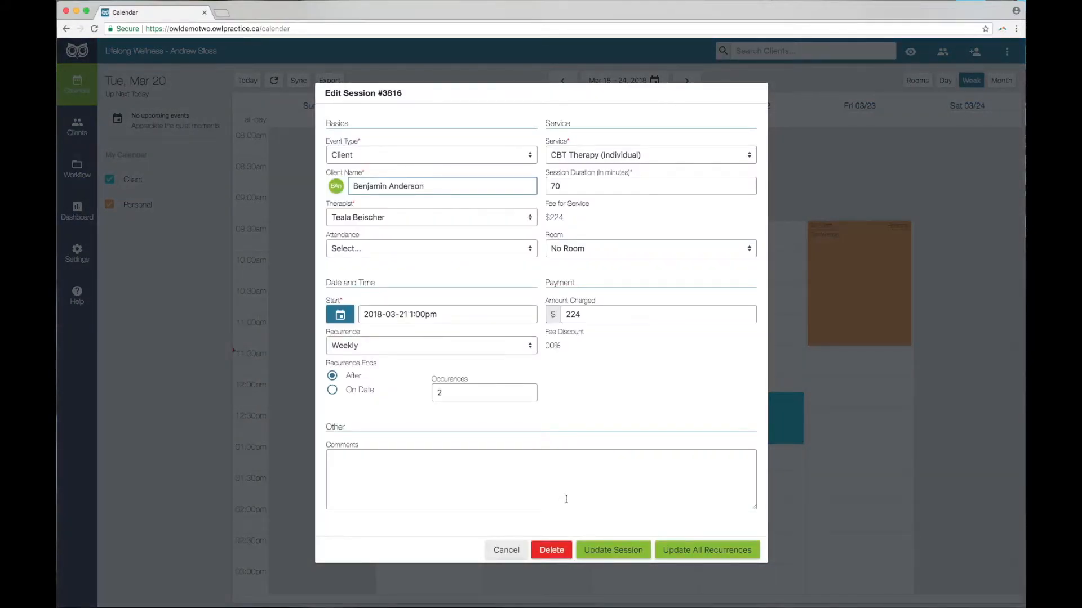
{"action": "left_click", "coordinate": [400, 347]}
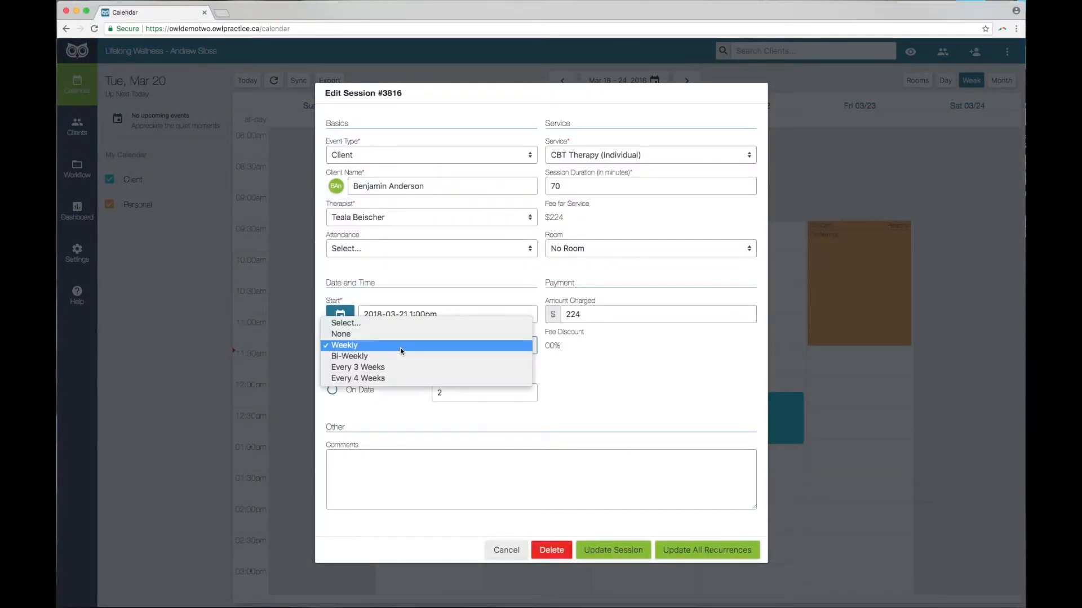
{"action": "left_click", "coordinate": [361, 336]}
{"action": "left_click", "coordinate": [620, 526]}
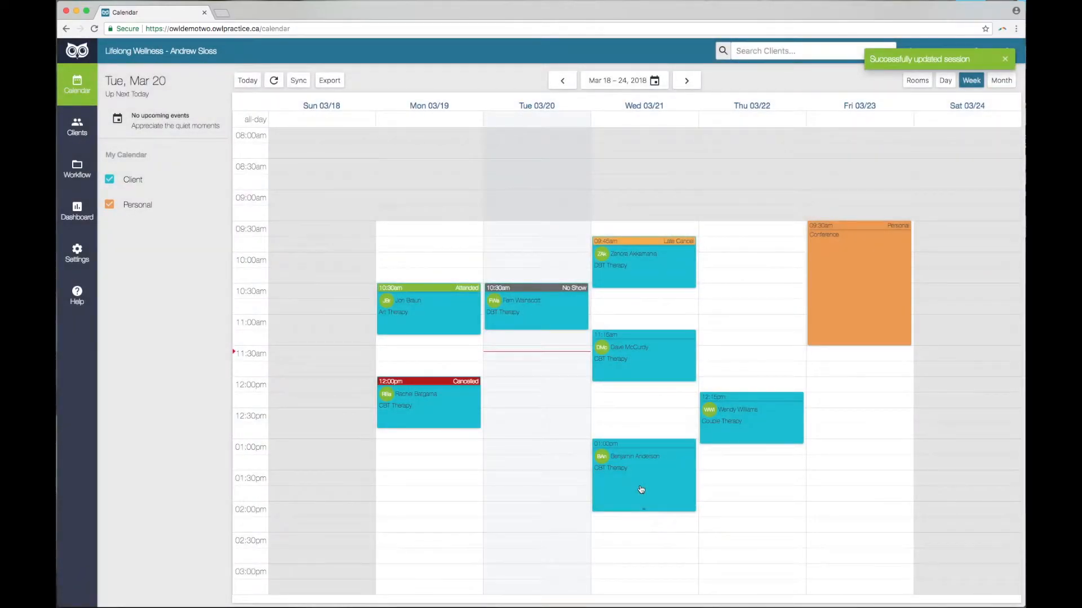
{"action": "left_click", "coordinate": [640, 490]}
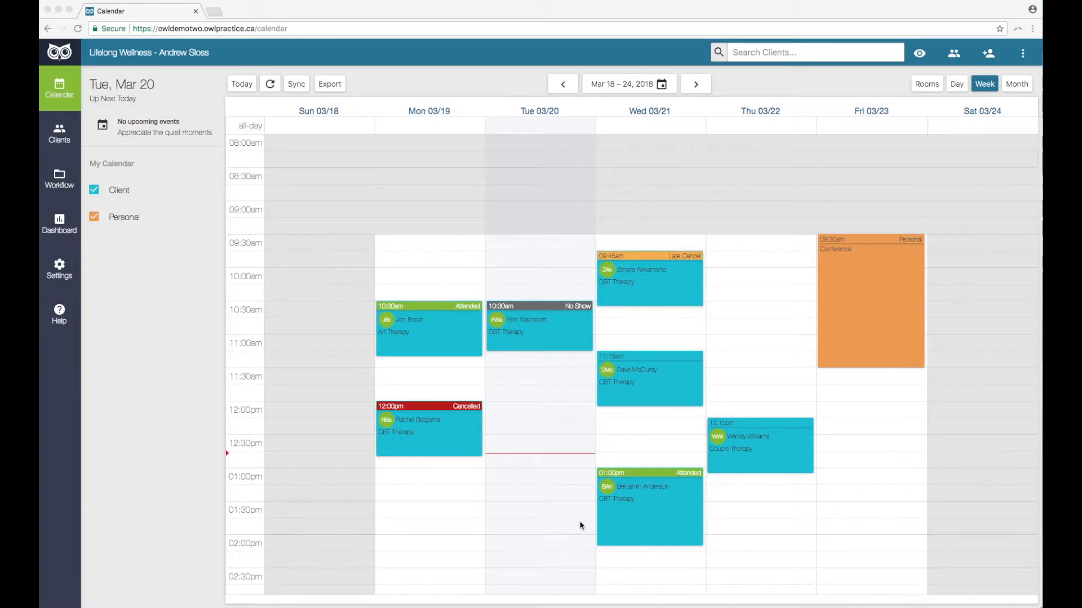
Open the Wednesday 1:00pm session's details to reach its payment actions.
{"action": "left_click", "coordinate": [615, 522]}
{"action": "mouse_move", "coordinate": [522, 479]}
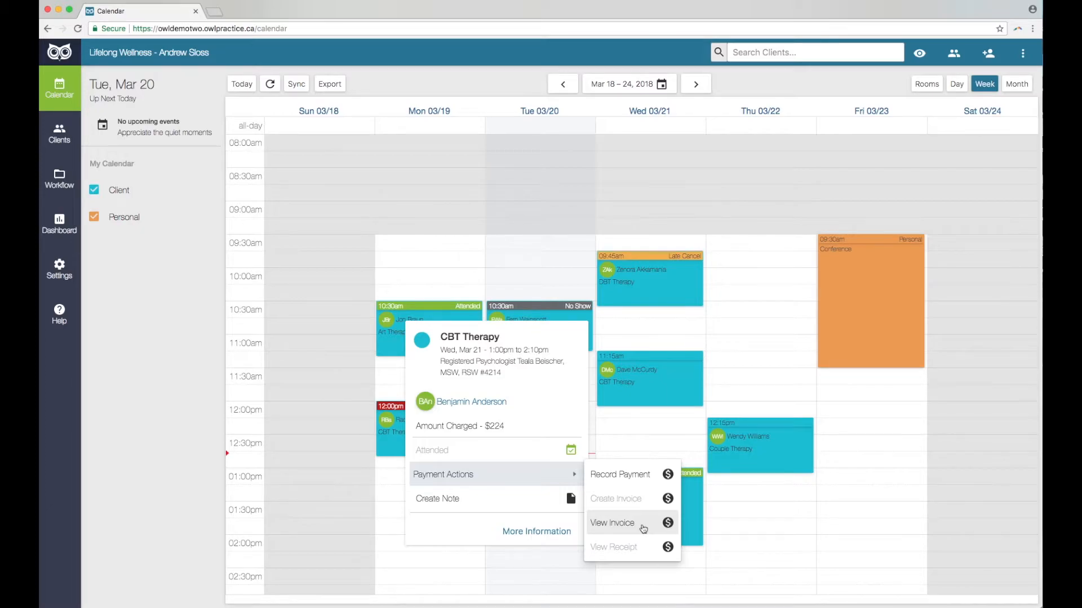
Email the $224 invoice for the Wednesday session to the client's email address.
{"action": "left_click", "coordinate": [643, 528]}
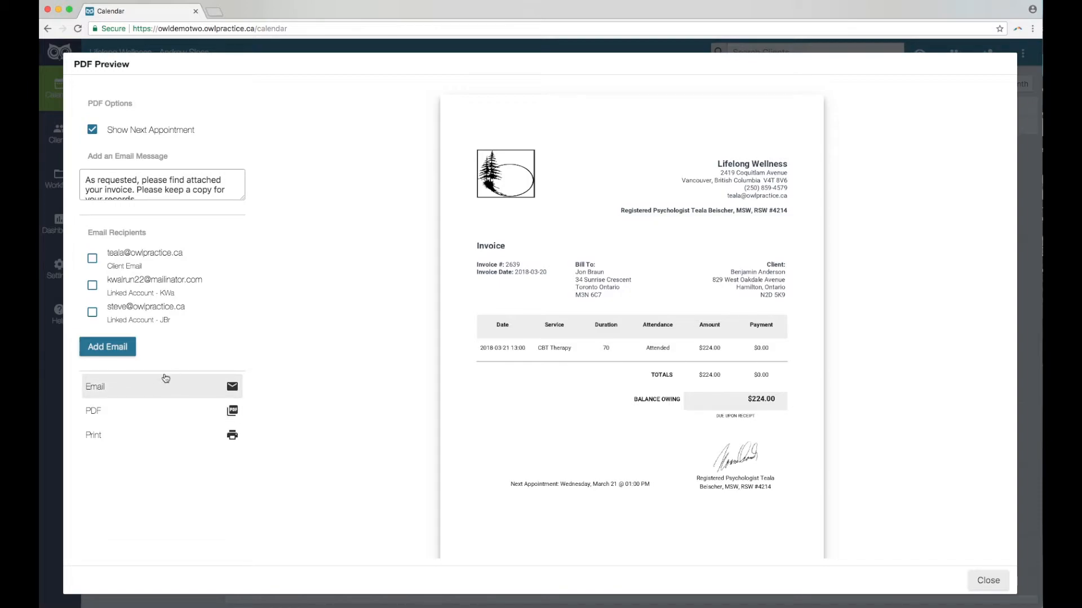
{"action": "left_click", "coordinate": [92, 259]}
{"action": "left_click", "coordinate": [141, 388]}
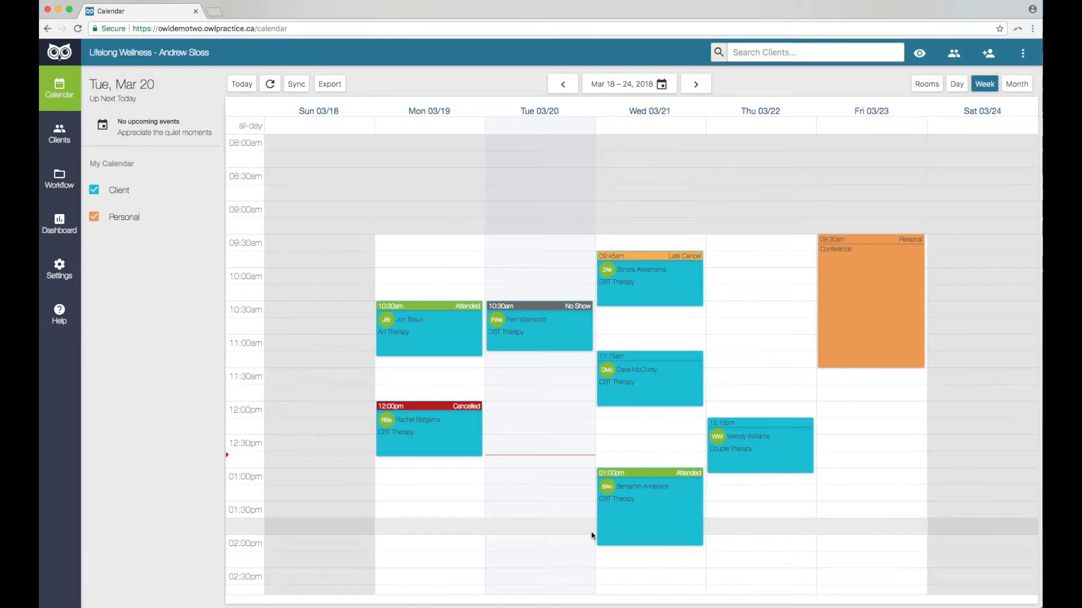
Record a $229 Credit Card payment for the Wednesday session and close the receipt.
{"action": "left_click", "coordinate": [631, 519]}
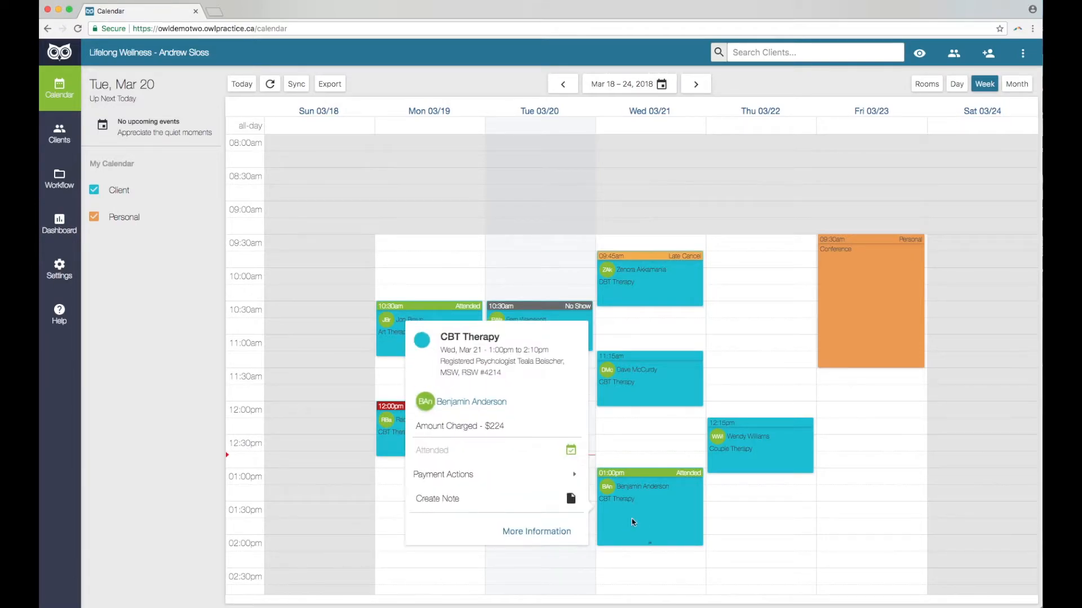
{"action": "left_click", "coordinate": [506, 478]}
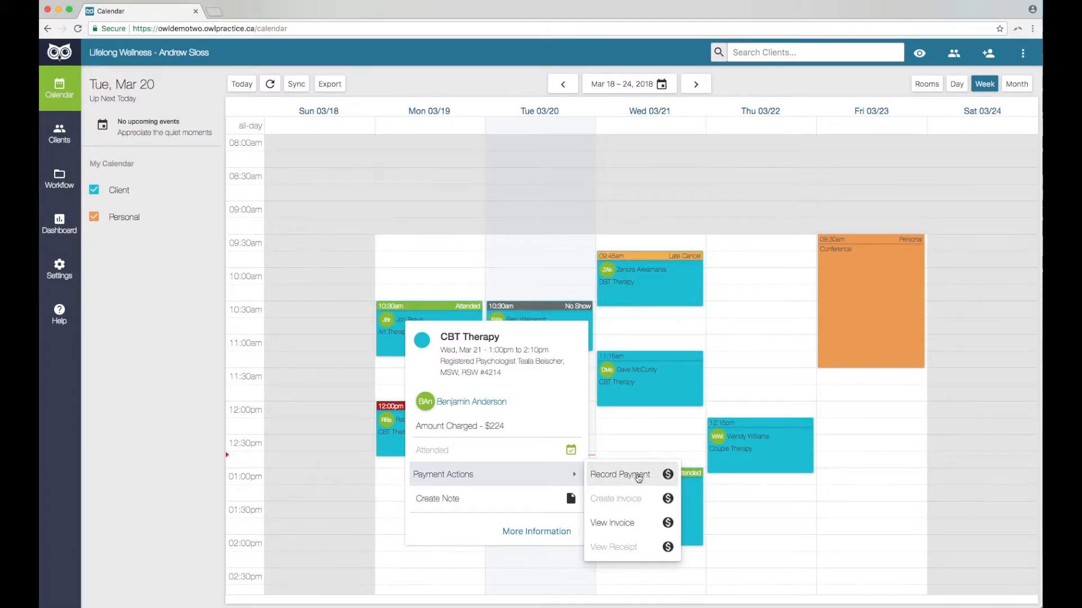
{"action": "left_click", "coordinate": [639, 478]}
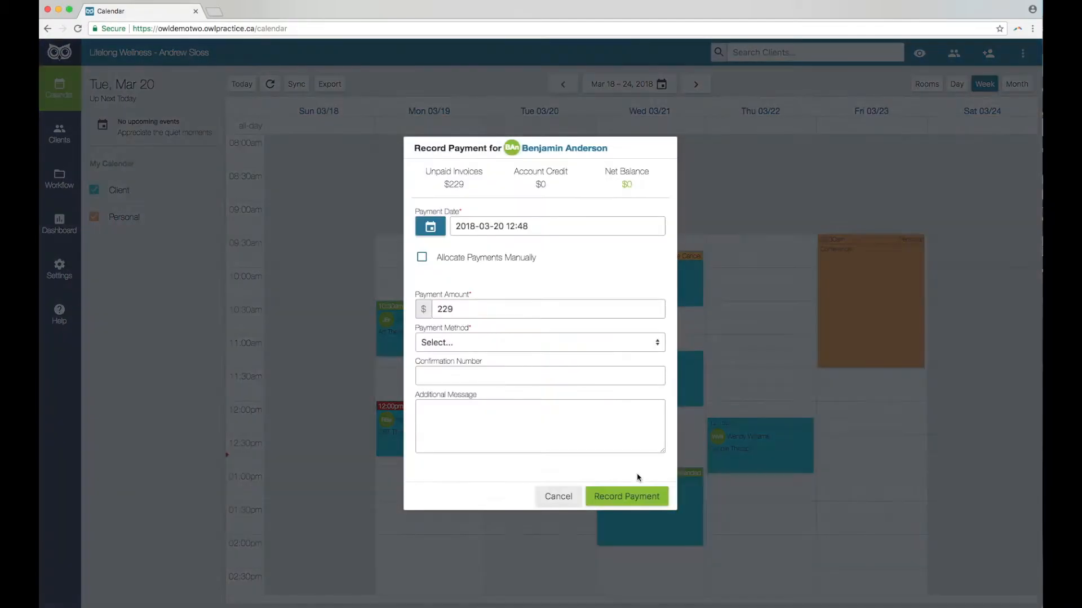
{"action": "left_click", "coordinate": [474, 342]}
{"action": "left_click", "coordinate": [466, 366]}
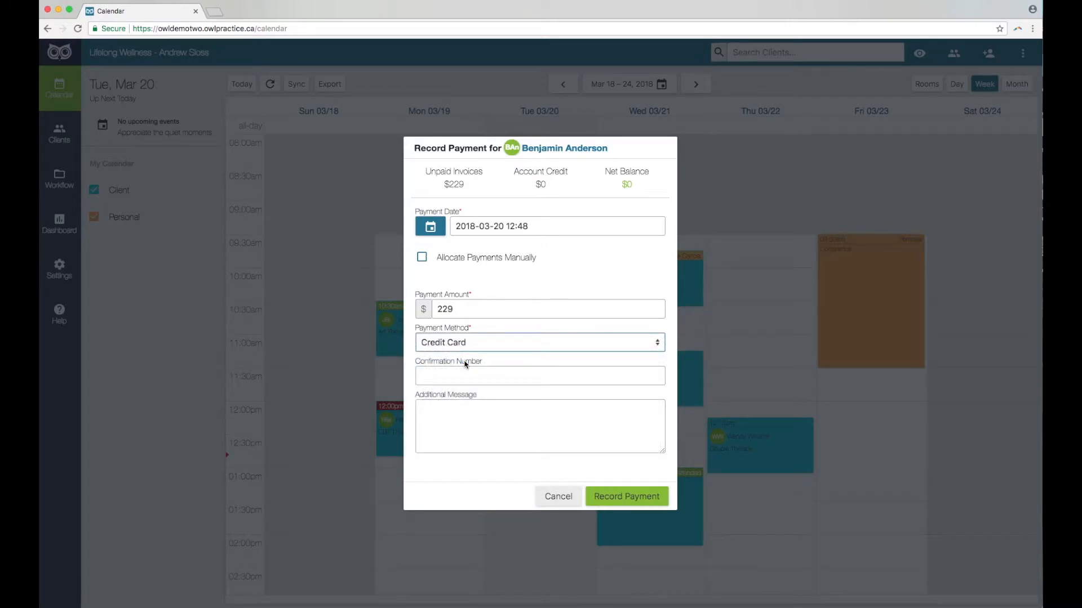
{"action": "left_click", "coordinate": [627, 498]}
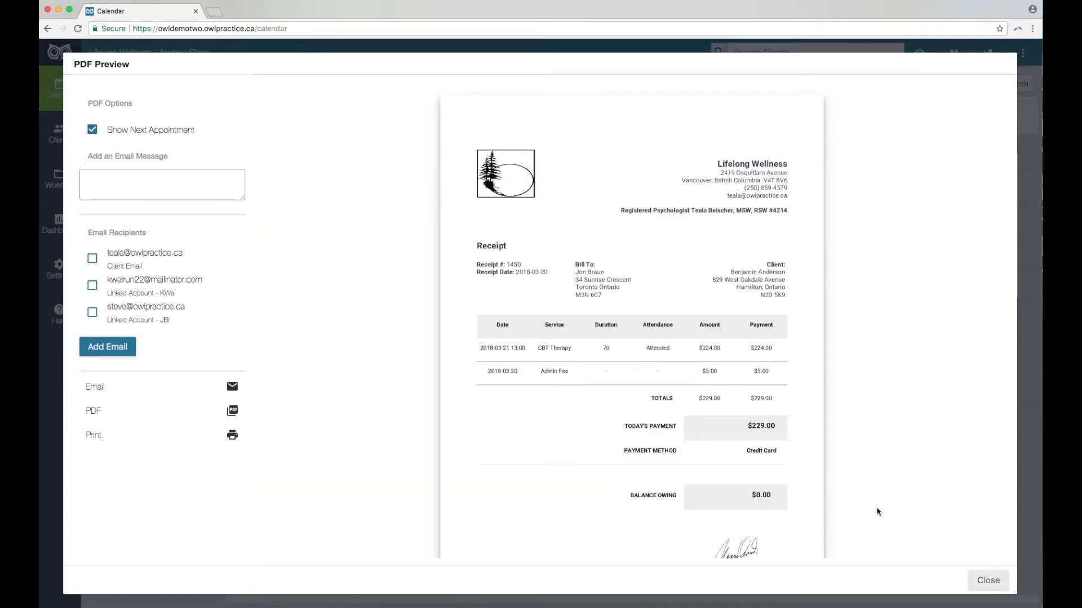
{"action": "left_click", "coordinate": [988, 582]}
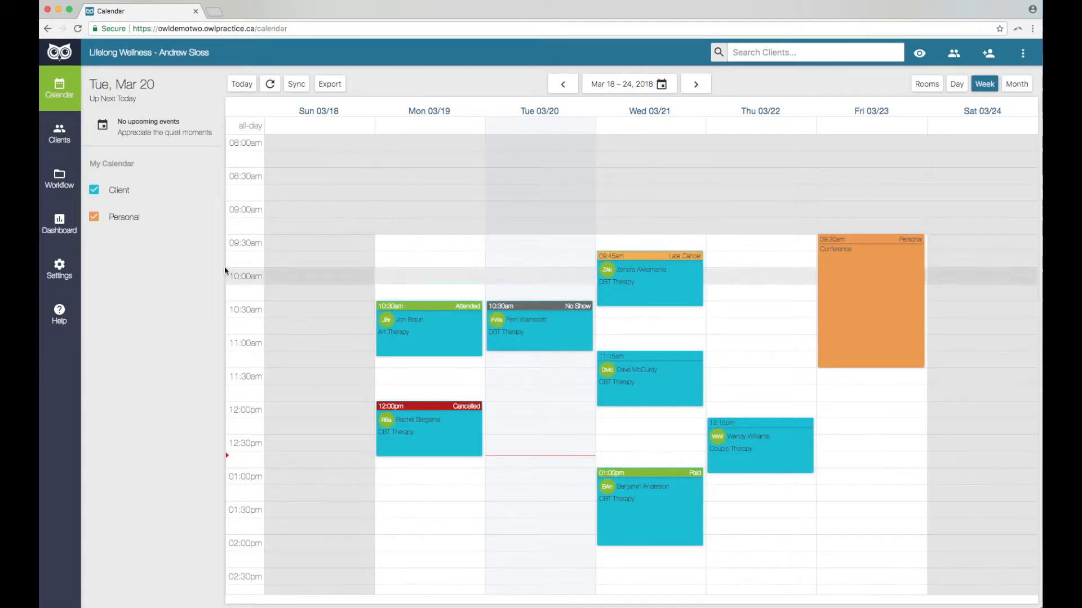
Open the recently viewed client's Finances and show the Non-Session Charges list.
{"action": "left_click", "coordinate": [62, 137]}
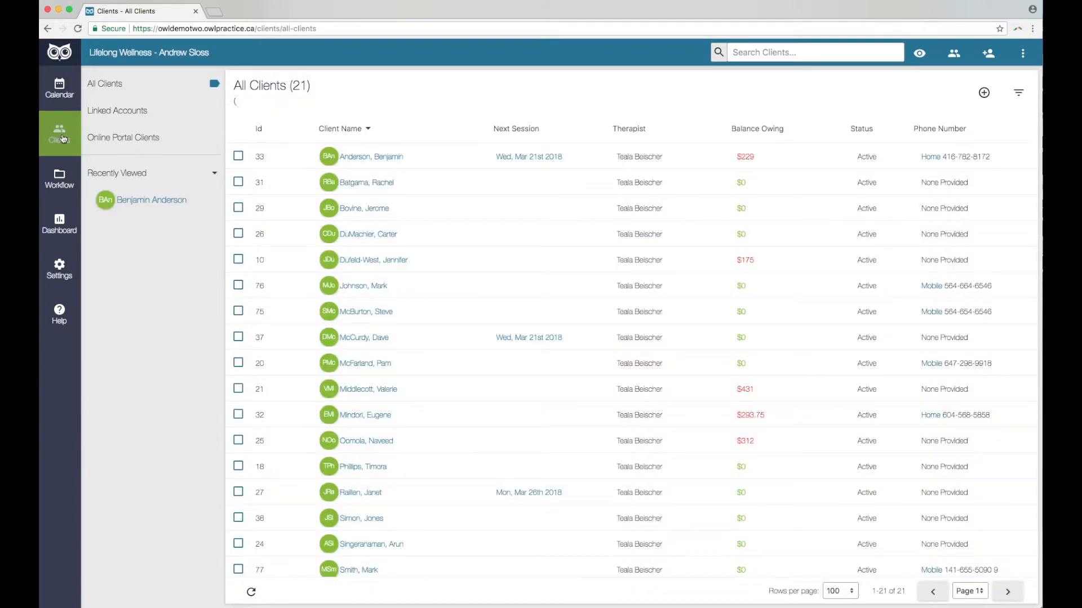
{"action": "left_click", "coordinate": [149, 201]}
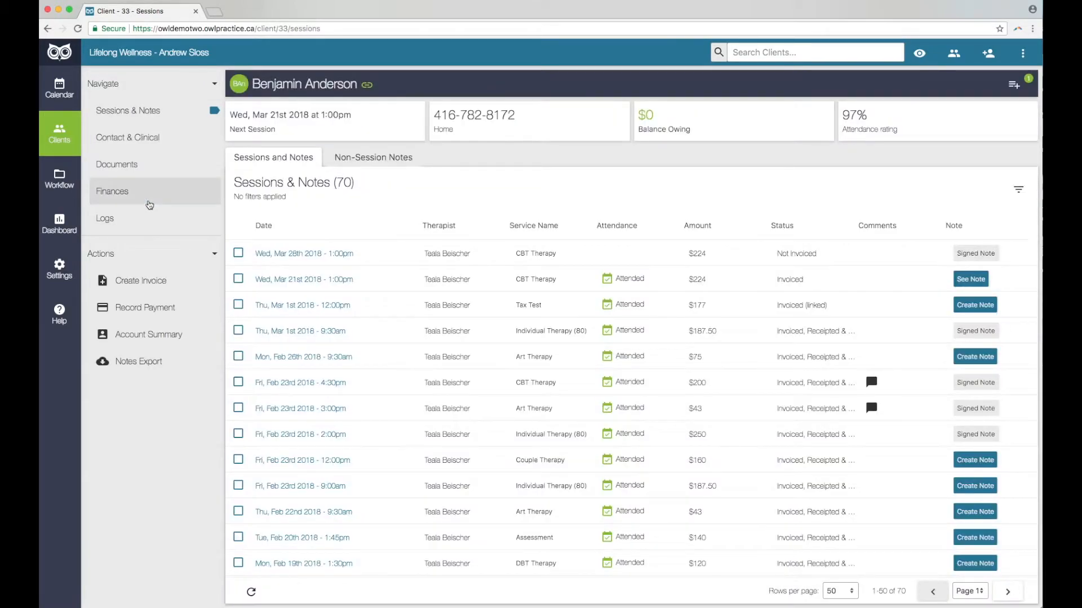
{"action": "left_click", "coordinate": [139, 197]}
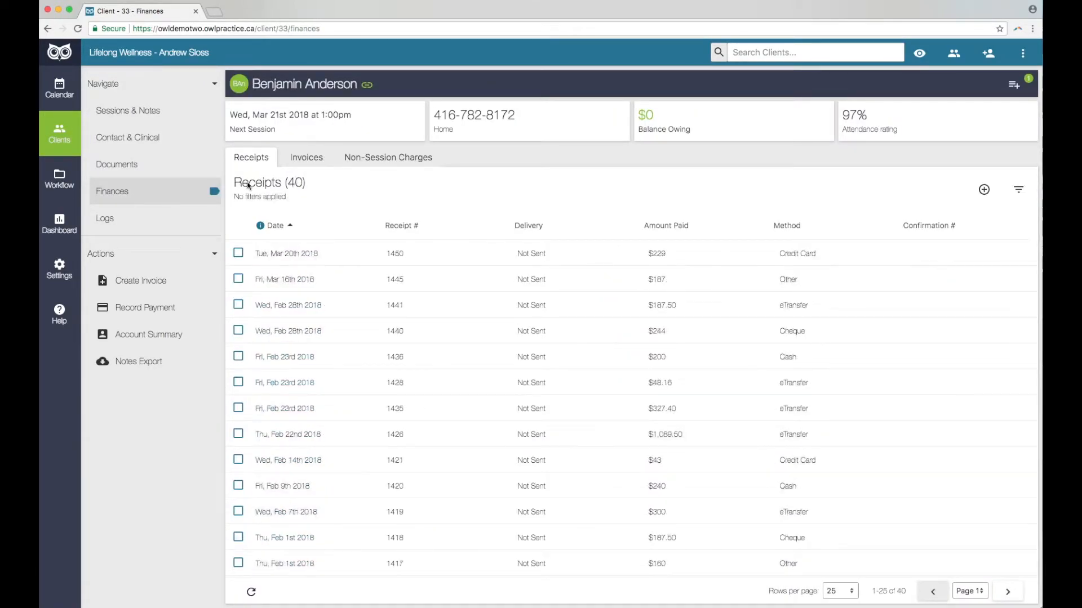
{"action": "left_click", "coordinate": [401, 163]}
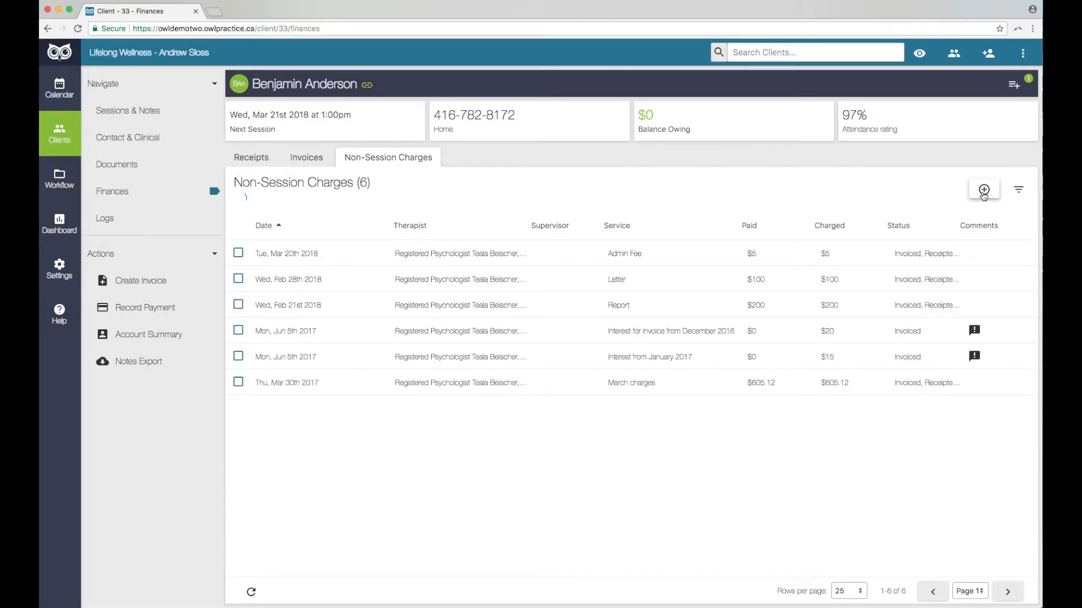
Add a 'Paperwork Fee' non-session charge of 2.00 and save it.
{"action": "left_click", "coordinate": [983, 190]}
{"action": "type", "text": "P"}
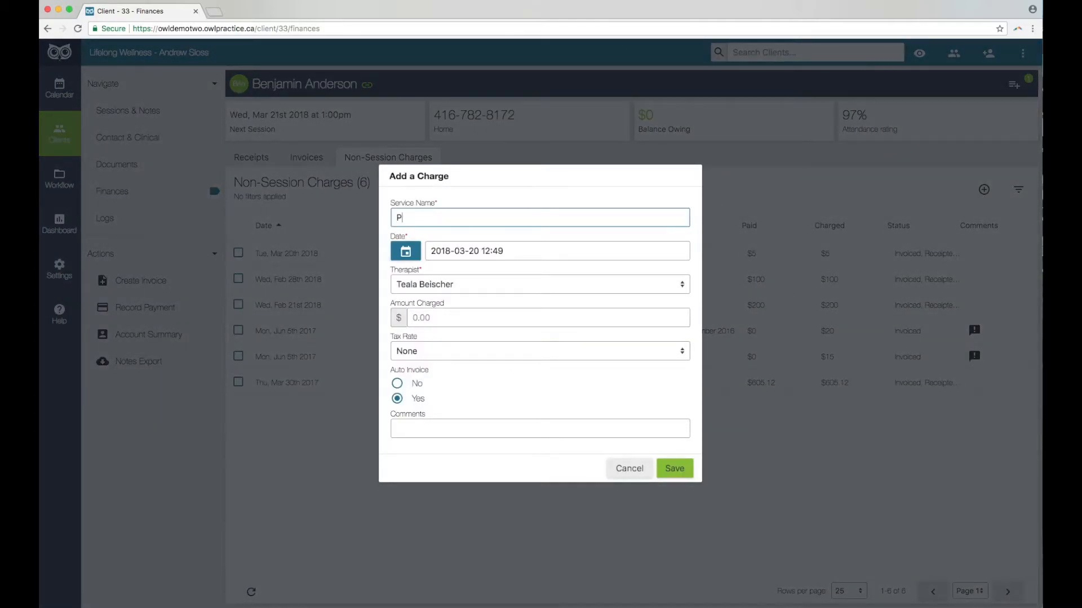
{"action": "type", "text": "aperwork Fee"}
{"action": "left_click", "coordinate": [431, 319]}
{"action": "type", "text": "2.00"}
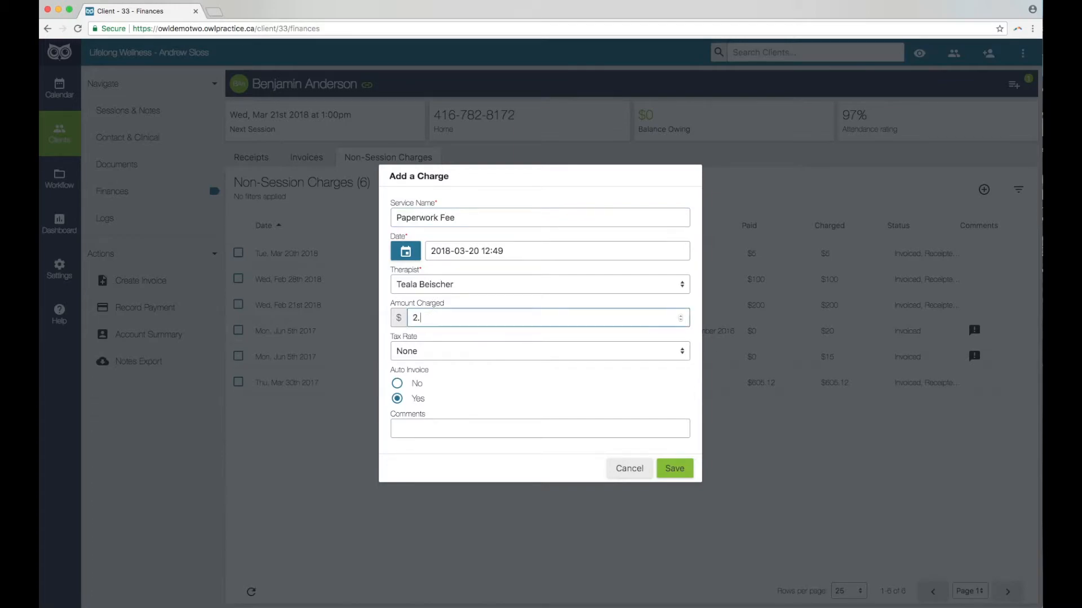
{"action": "left_click", "coordinate": [674, 468]}
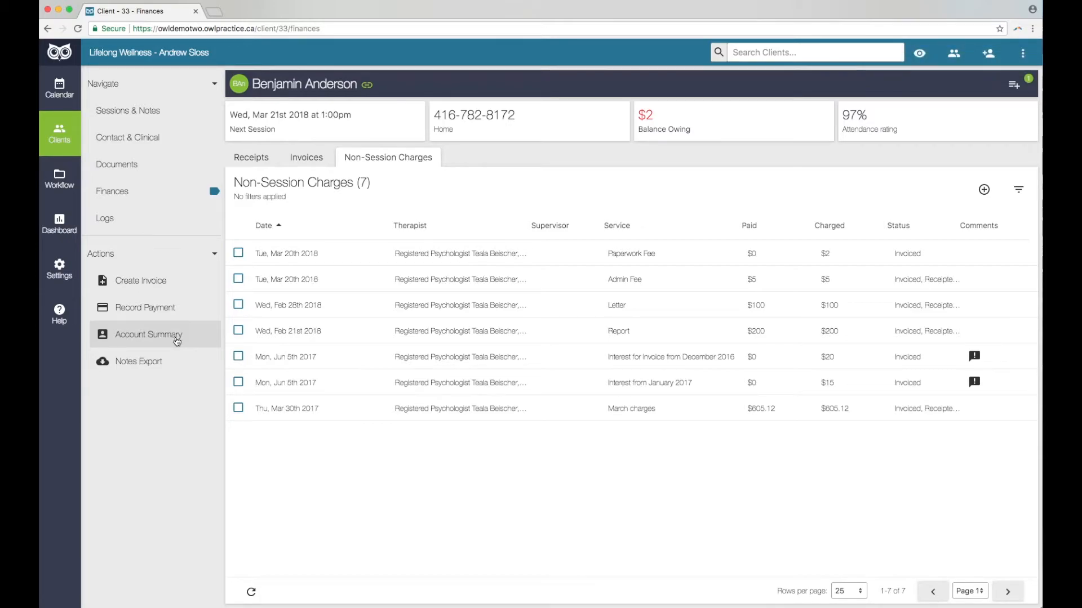
Preview the 2018-01-01 to 2018-03-20 account summary, then go to Sessions & Notes.
{"action": "left_click", "coordinate": [177, 339]}
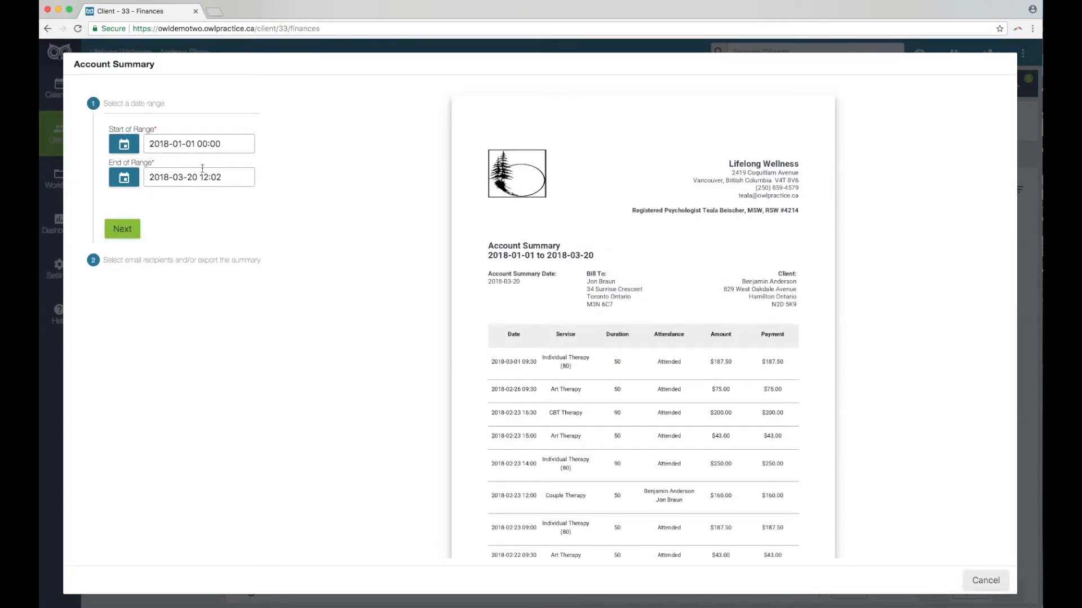
{"action": "scroll", "coordinate": [463, 324], "scroll_direction": "down", "scroll_amount": 3}
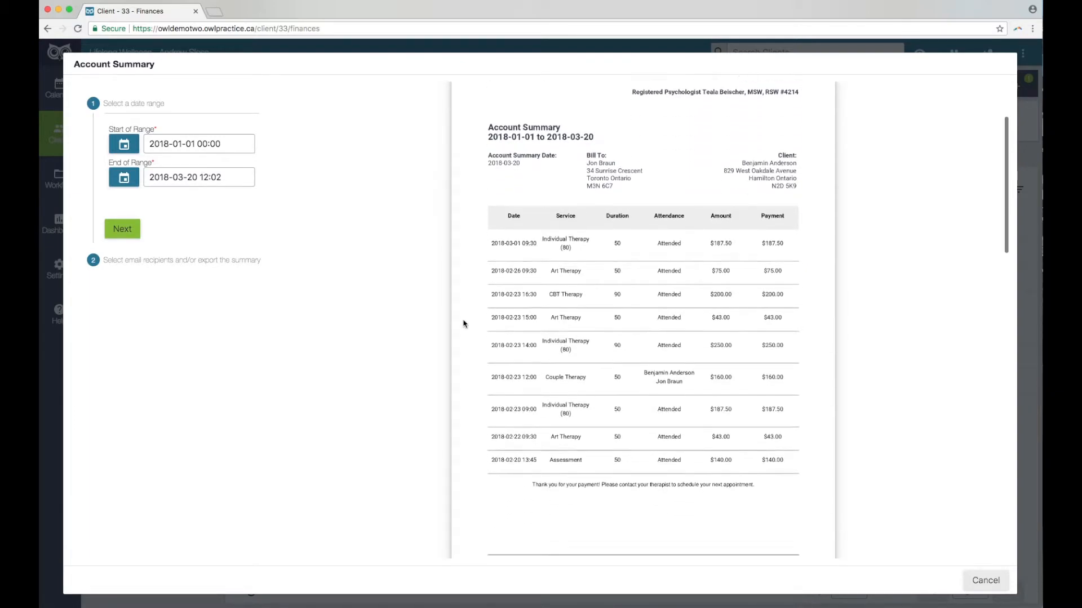
{"action": "scroll", "coordinate": [464, 323], "scroll_direction": "down", "scroll_amount": 3}
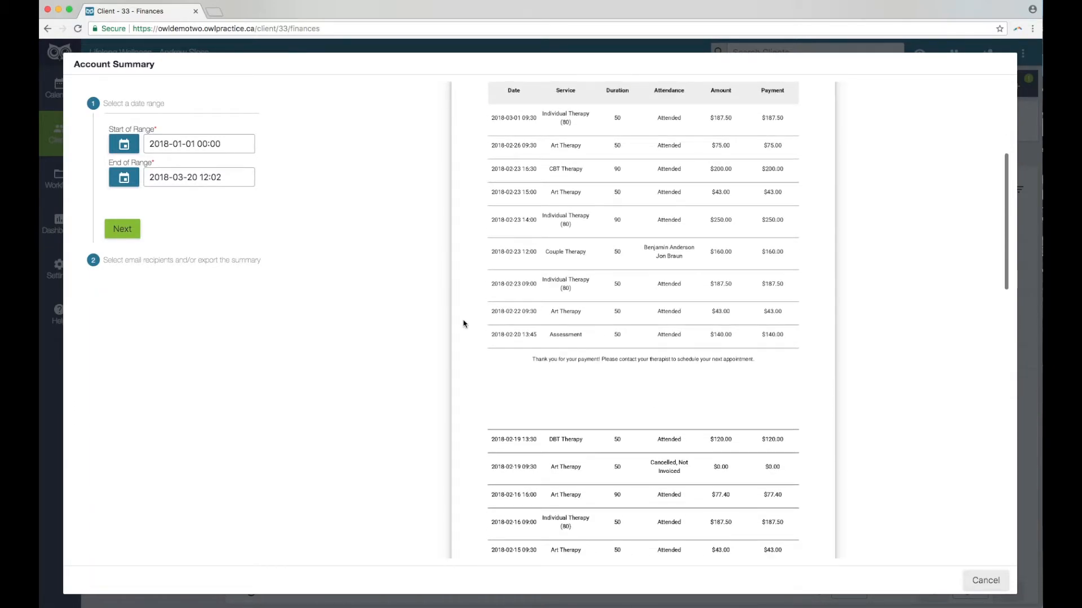
{"action": "scroll", "coordinate": [464, 324], "scroll_direction": "up", "scroll_amount": 5}
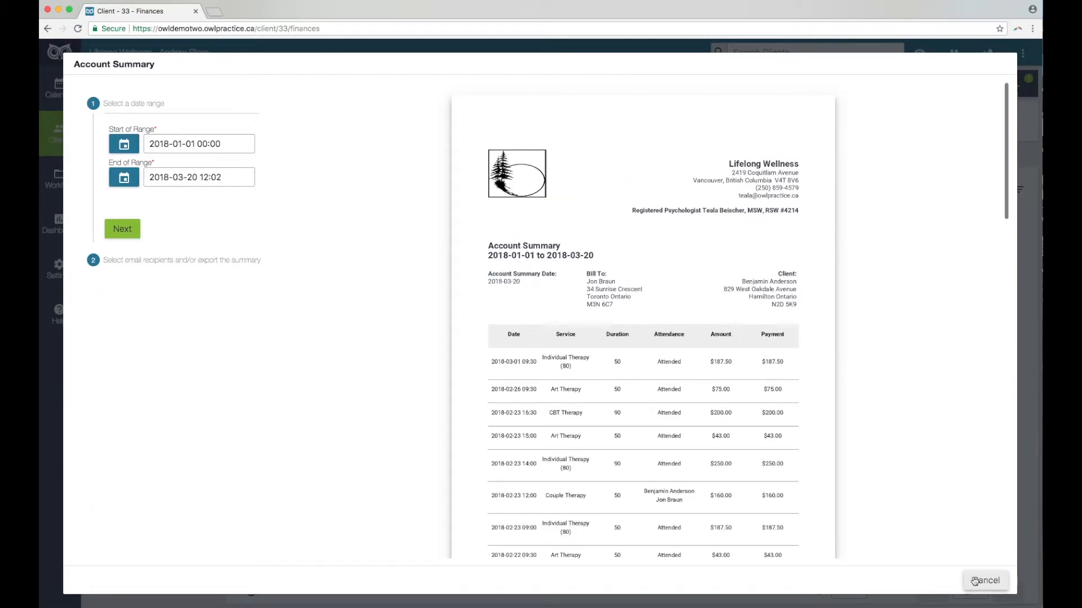
{"action": "left_click", "coordinate": [975, 580]}
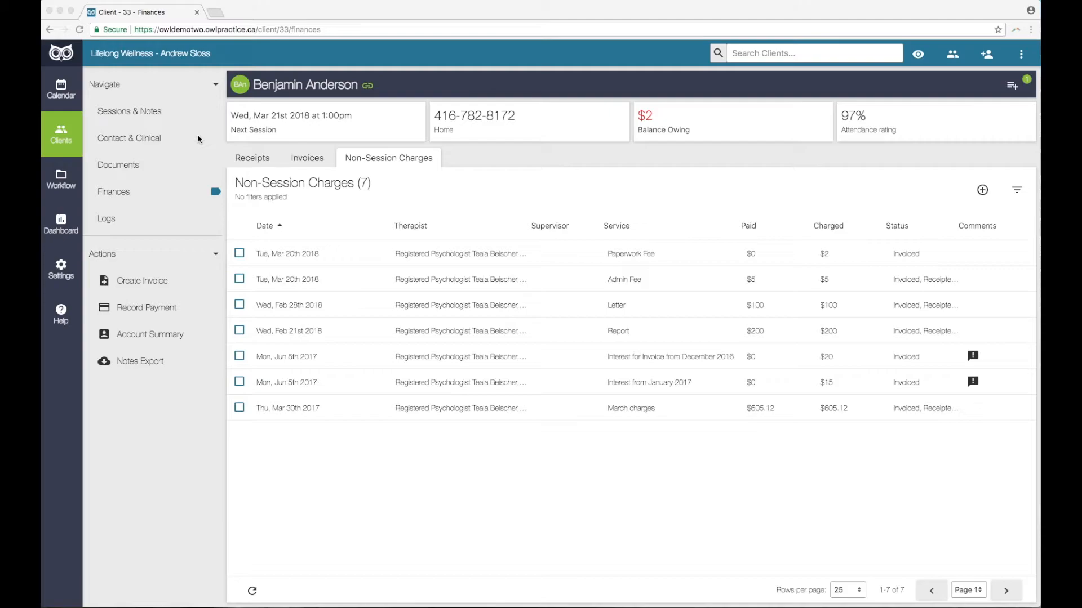
{"action": "left_click", "coordinate": [162, 115]}
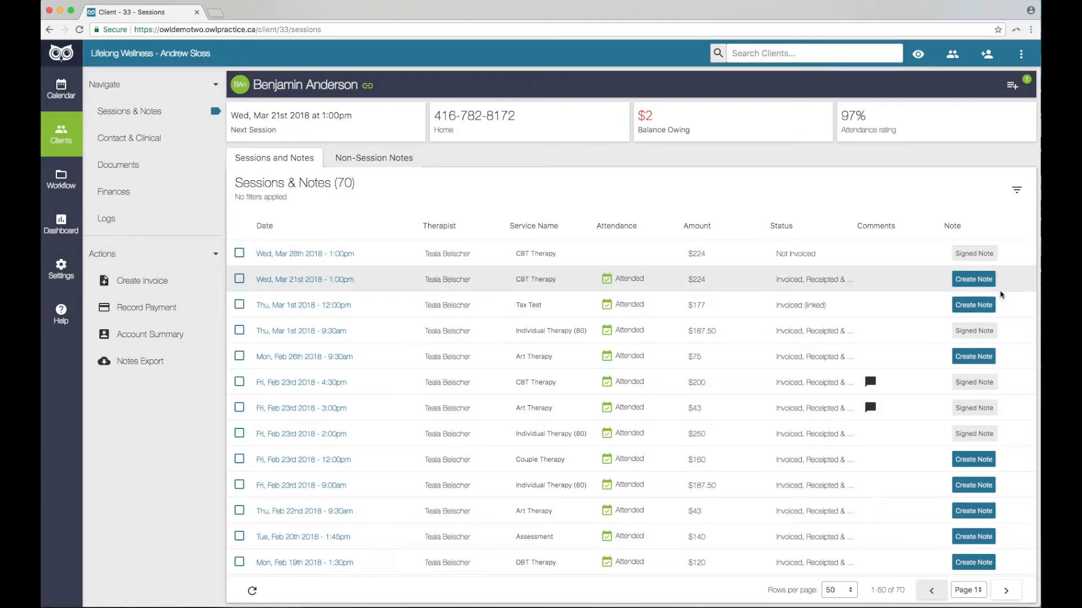
Start a note for the Mar 21st session, entering the client's full name, template None.
{"action": "left_click", "coordinate": [973, 278]}
{"action": "left_click", "coordinate": [440, 167]}
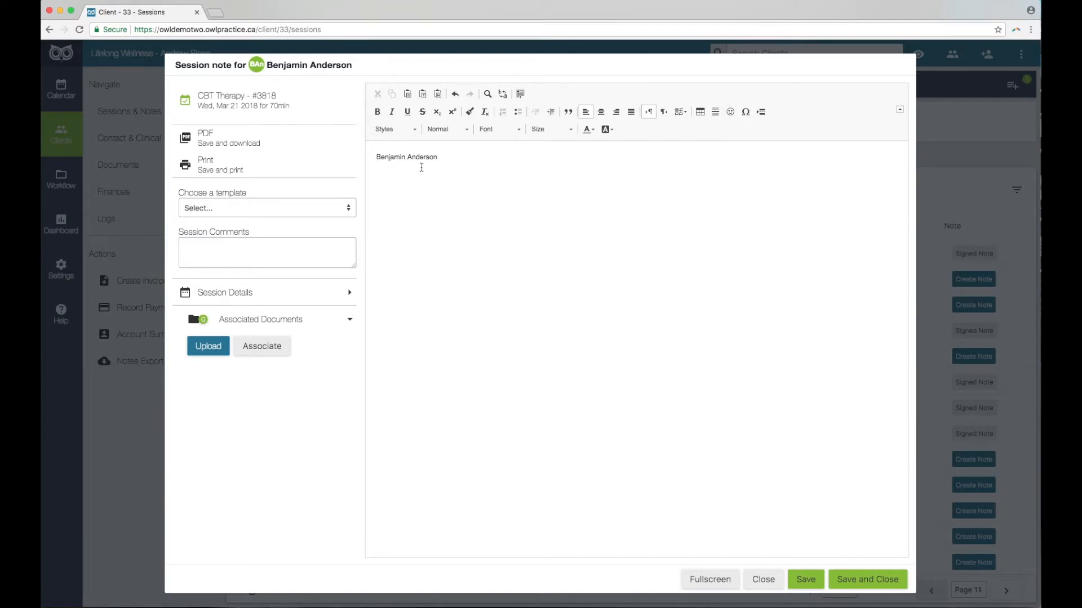
{"action": "left_click", "coordinate": [313, 208]}
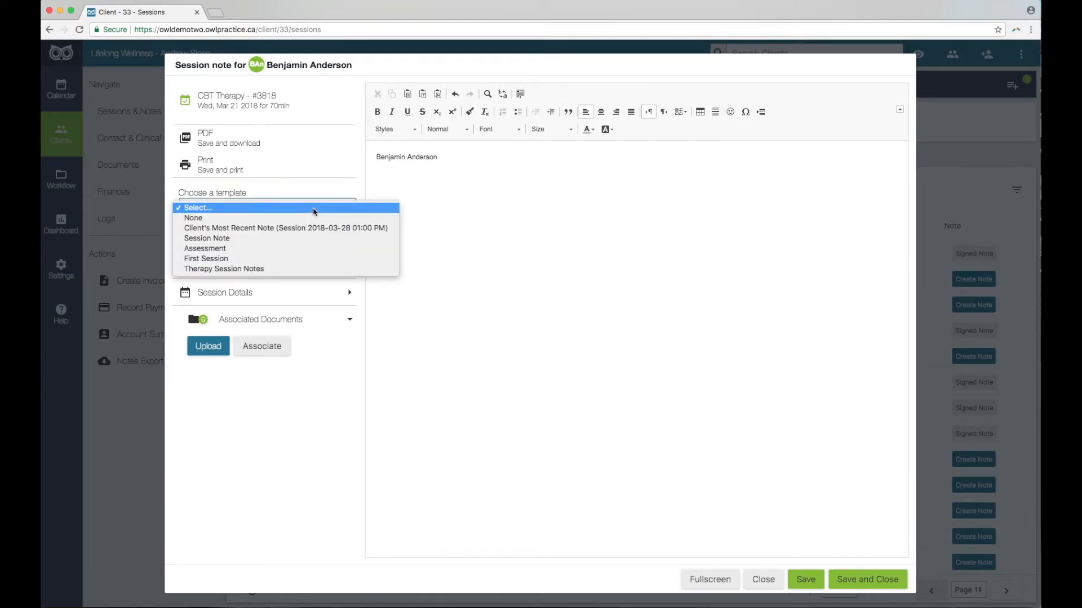
{"action": "left_click", "coordinate": [311, 218]}
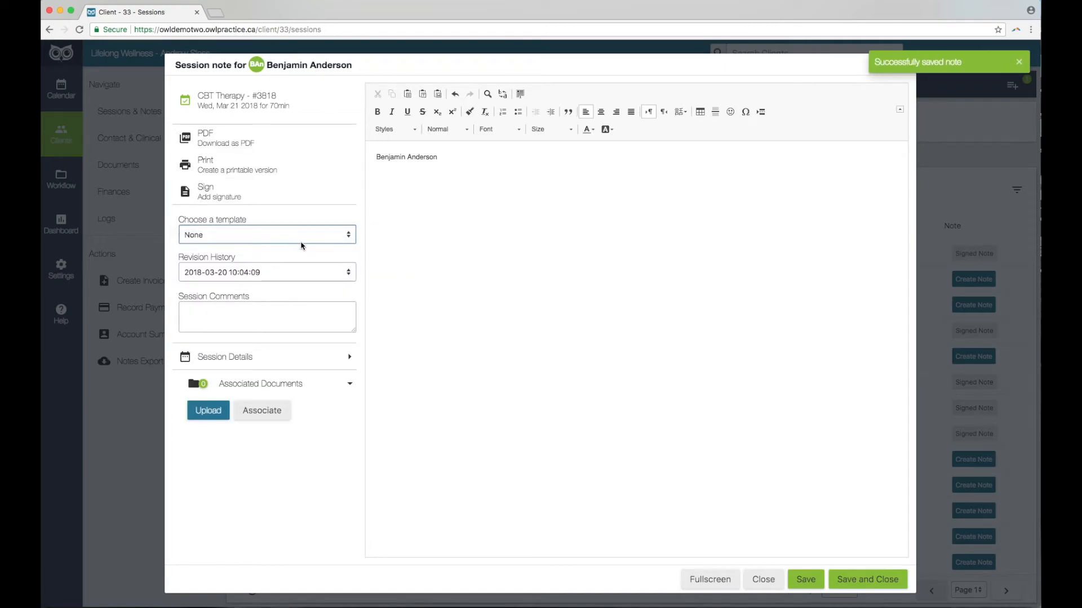
Append the Session Note template, add 'March 20th' after Updates:, and save.
{"action": "left_click", "coordinate": [295, 235]}
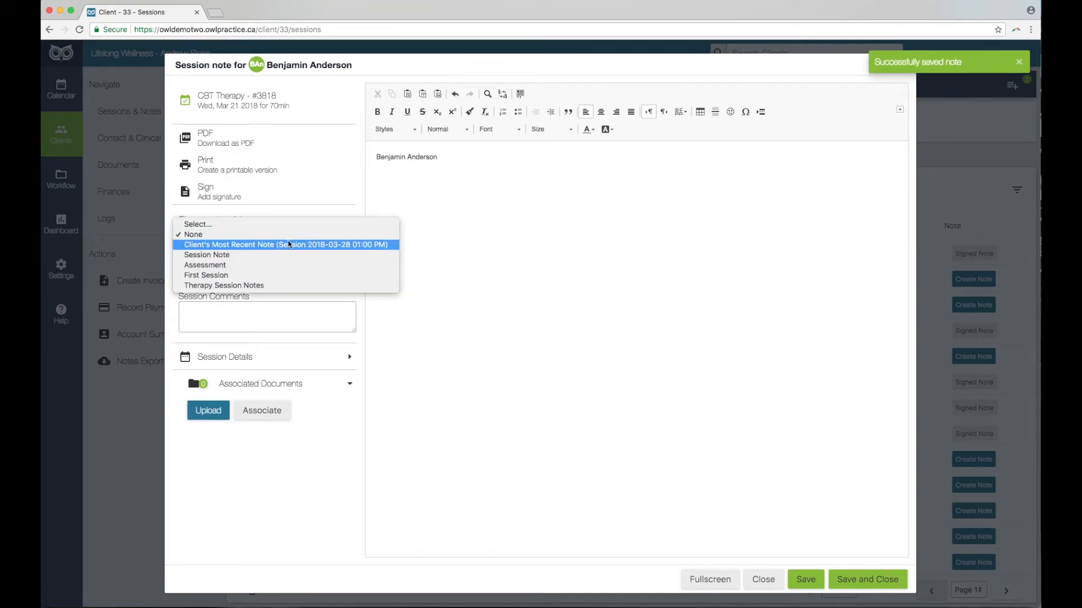
{"action": "left_click", "coordinate": [256, 257]}
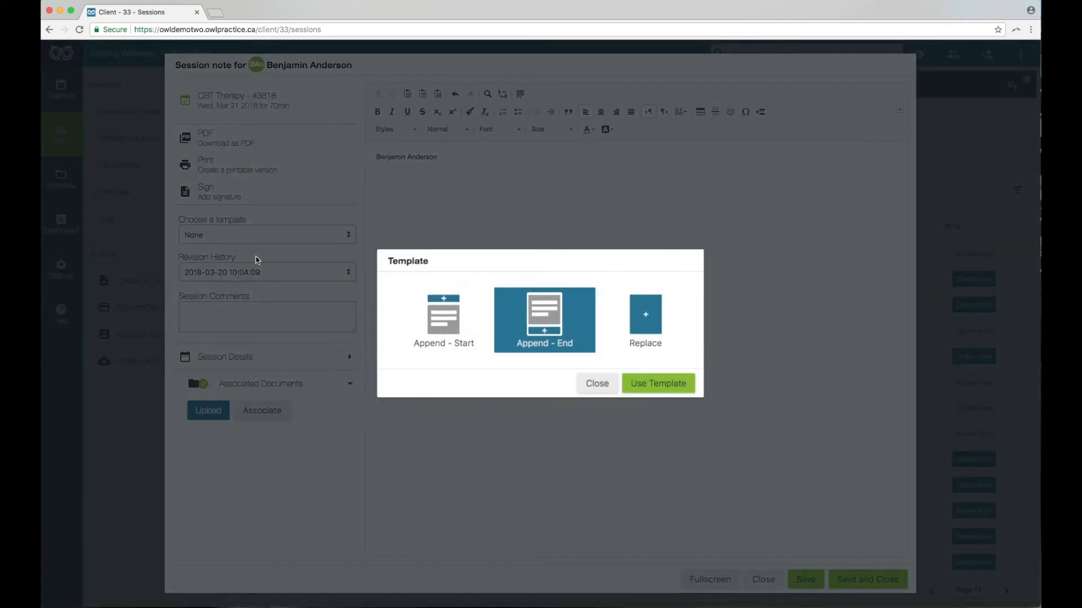
{"action": "left_click", "coordinate": [653, 383]}
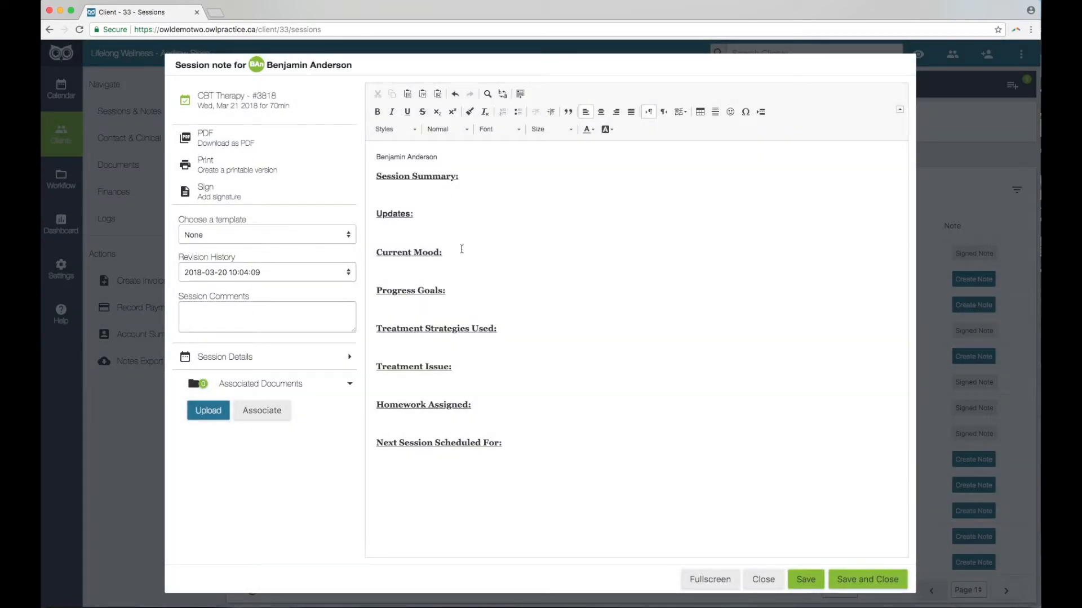
{"action": "left_click", "coordinate": [437, 218]}
{"action": "type", "text": "March 20th"}
{"action": "left_click", "coordinate": [806, 580]}
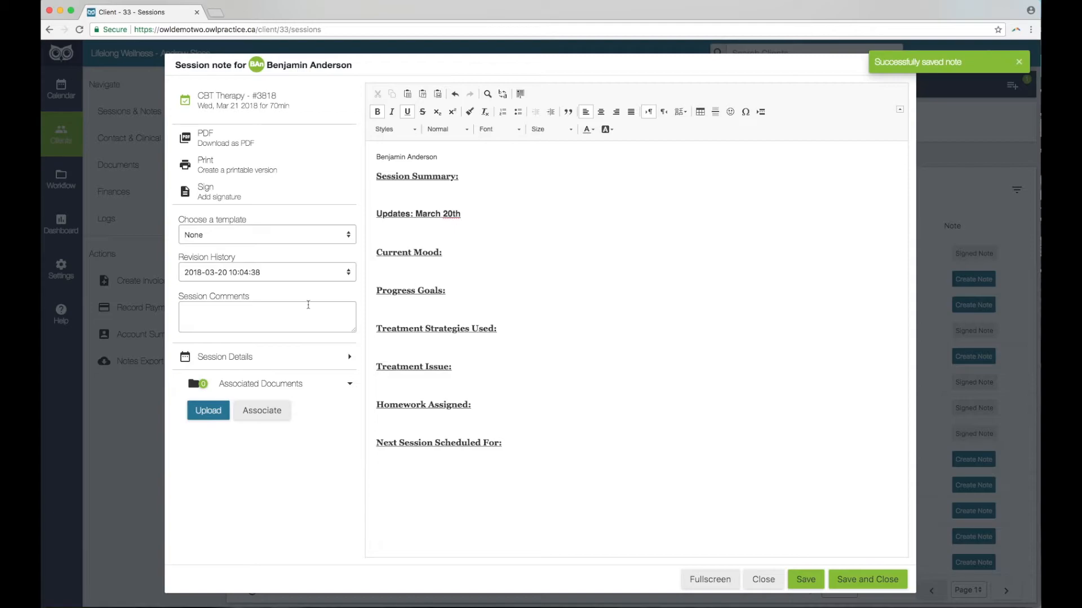
Check the note's revision history, then sign and close the Mar 21 session note.
{"action": "left_click", "coordinate": [280, 276]}
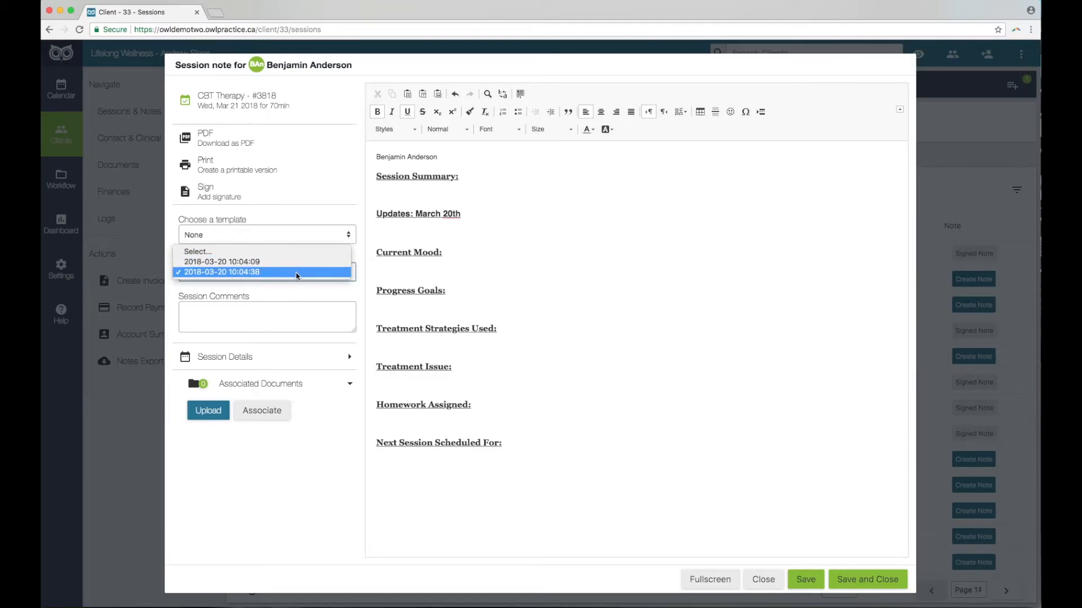
{"action": "left_click", "coordinate": [316, 297]}
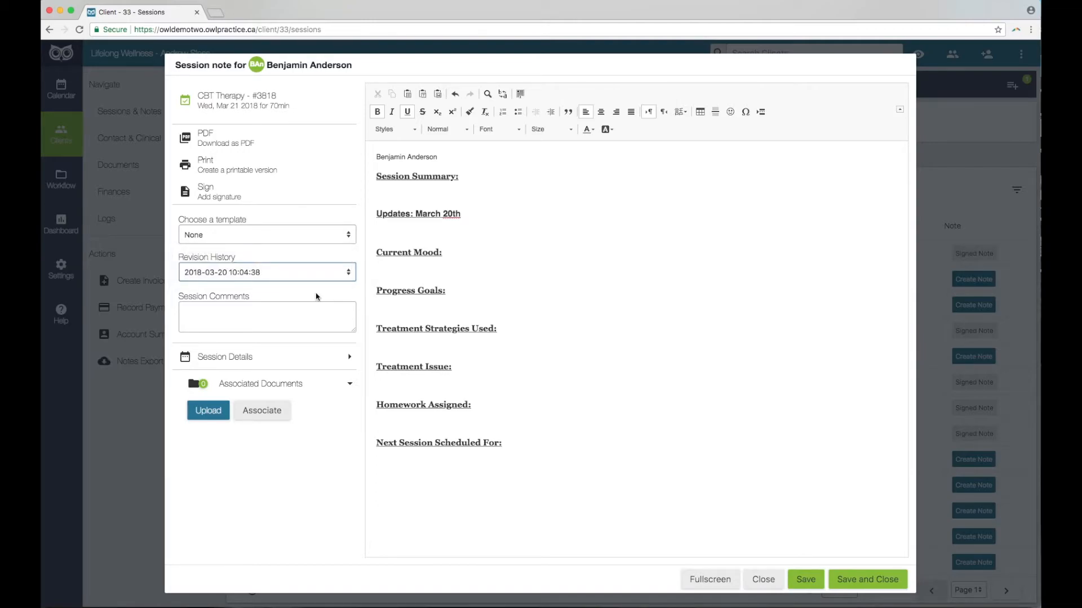
{"action": "left_click", "coordinate": [266, 199]}
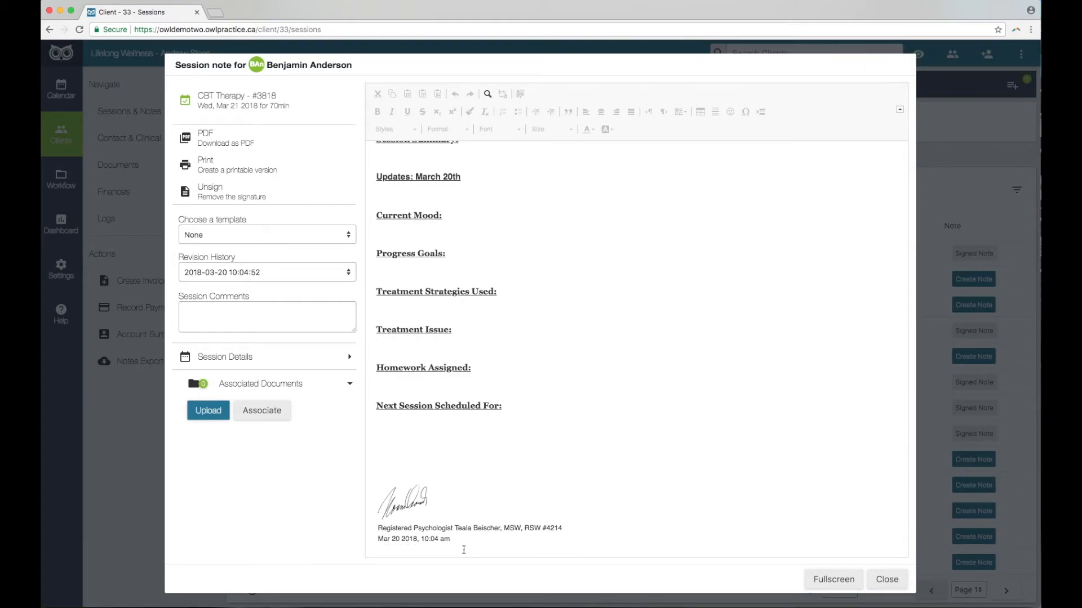
{"action": "left_click", "coordinate": [886, 580]}
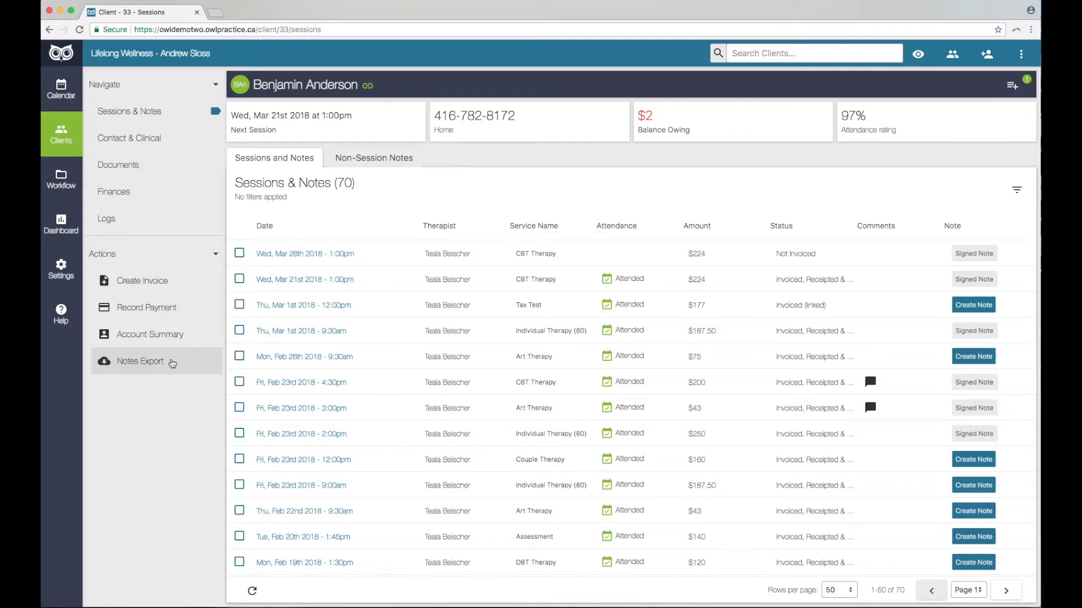
Cancel the notes export and switch to the Non-Session Notes list with its signed Copy of Email note.
{"action": "left_click", "coordinate": [172, 364]}
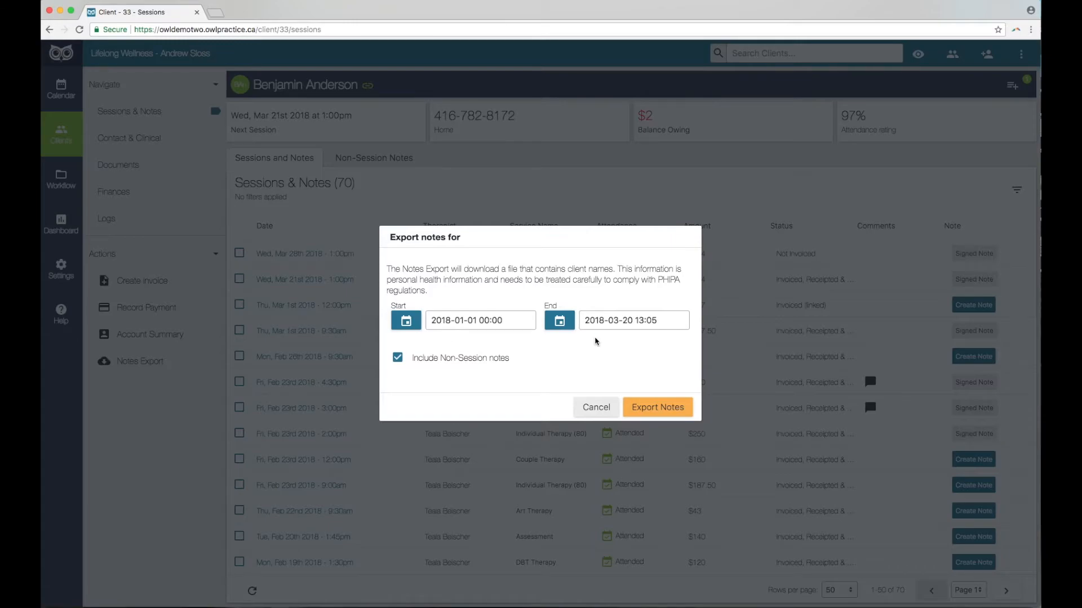
{"action": "left_click", "coordinate": [598, 405]}
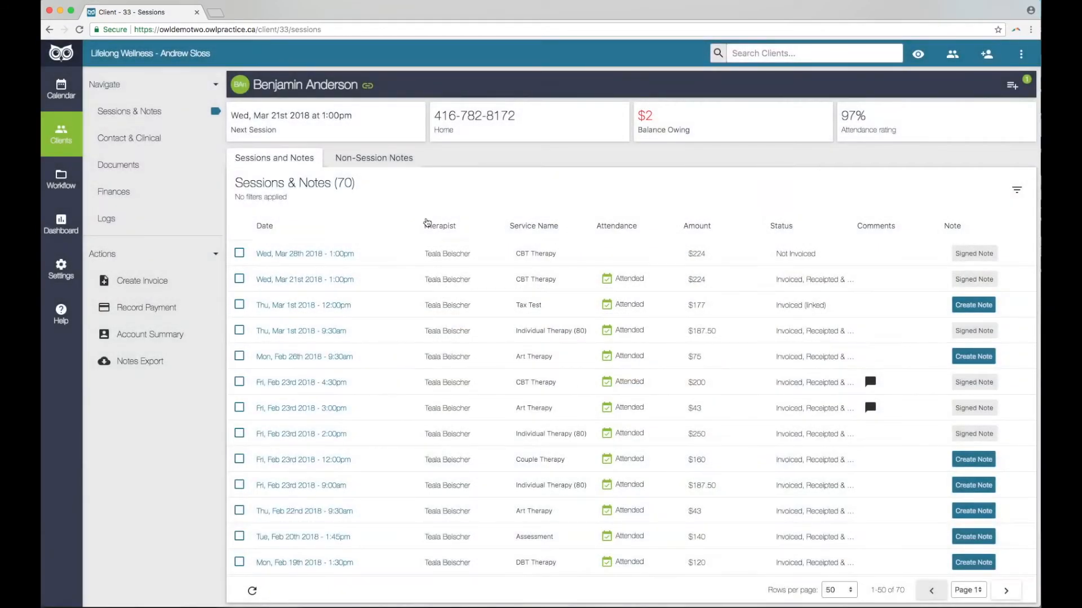
{"action": "left_click", "coordinate": [396, 162]}
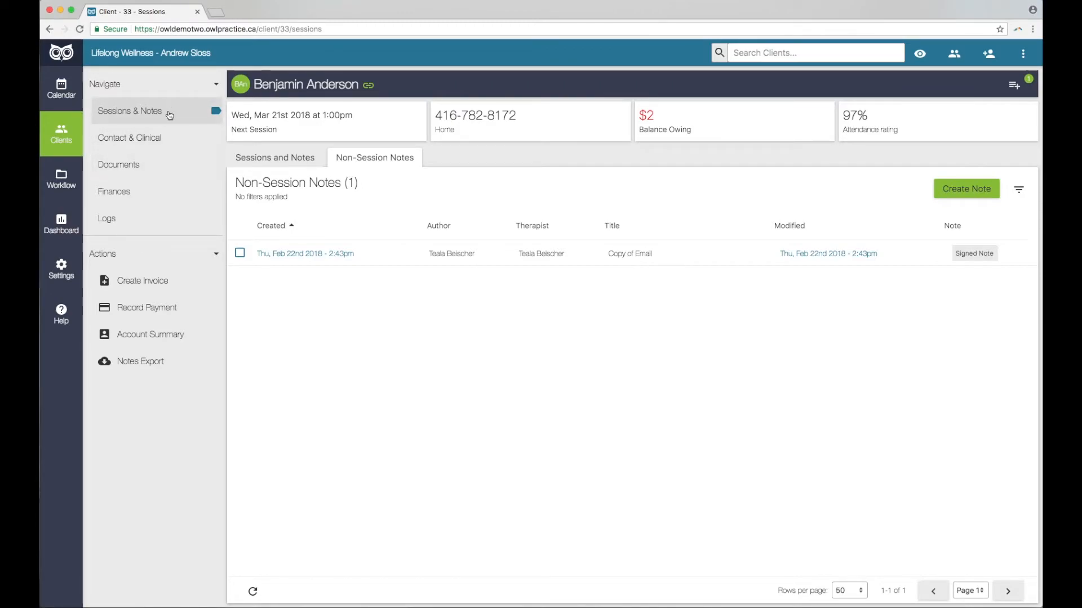
Go through the client's Contact & Clinical tabs: Clinical Details, Circle of Care, then Account Details.
{"action": "left_click", "coordinate": [163, 143]}
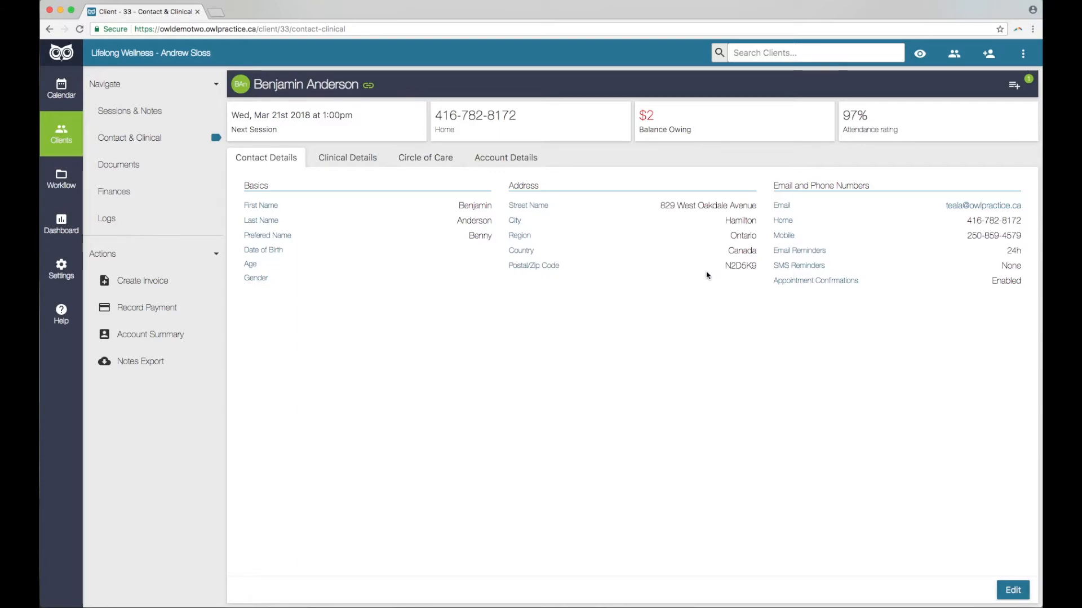
{"action": "left_click", "coordinate": [350, 162]}
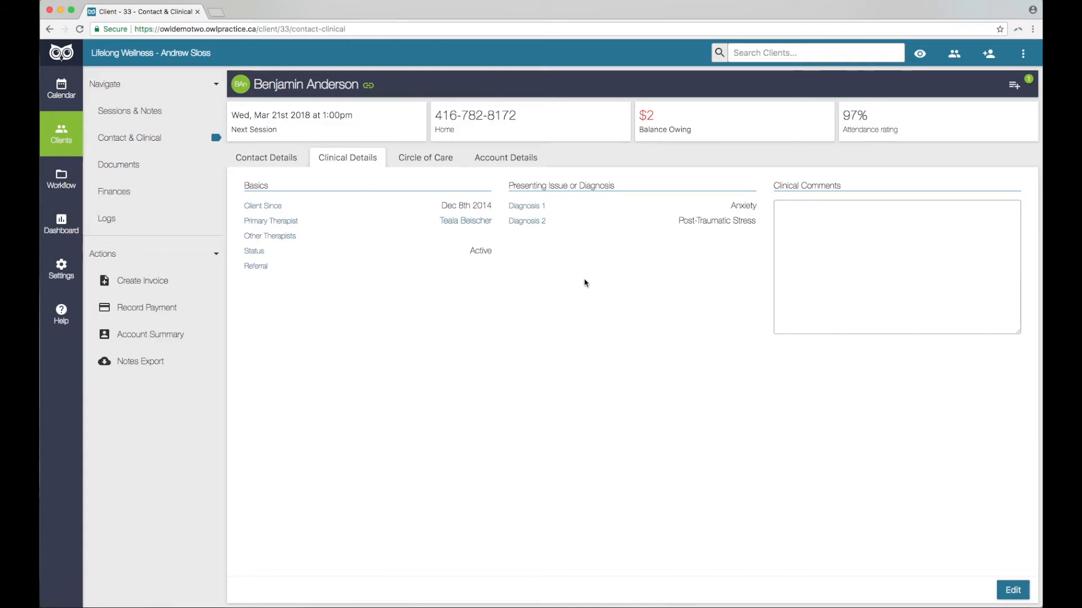
{"action": "left_click", "coordinate": [421, 160]}
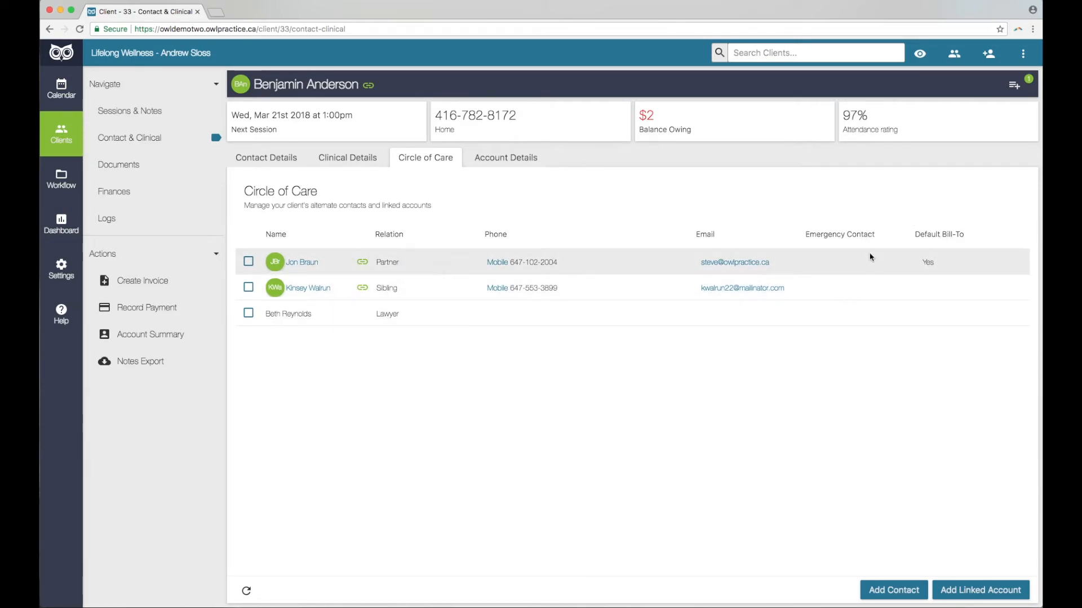
{"action": "left_click", "coordinate": [499, 159]}
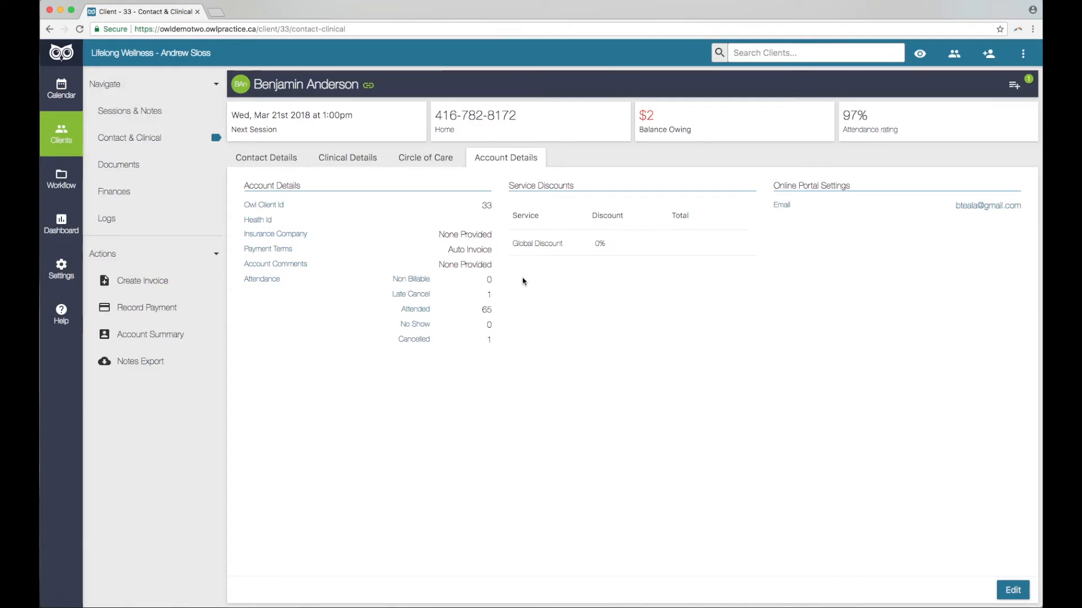
Open the client's Logs page and scroll through the 25 sent invoices, reminders and confirmations.
{"action": "left_click", "coordinate": [127, 224]}
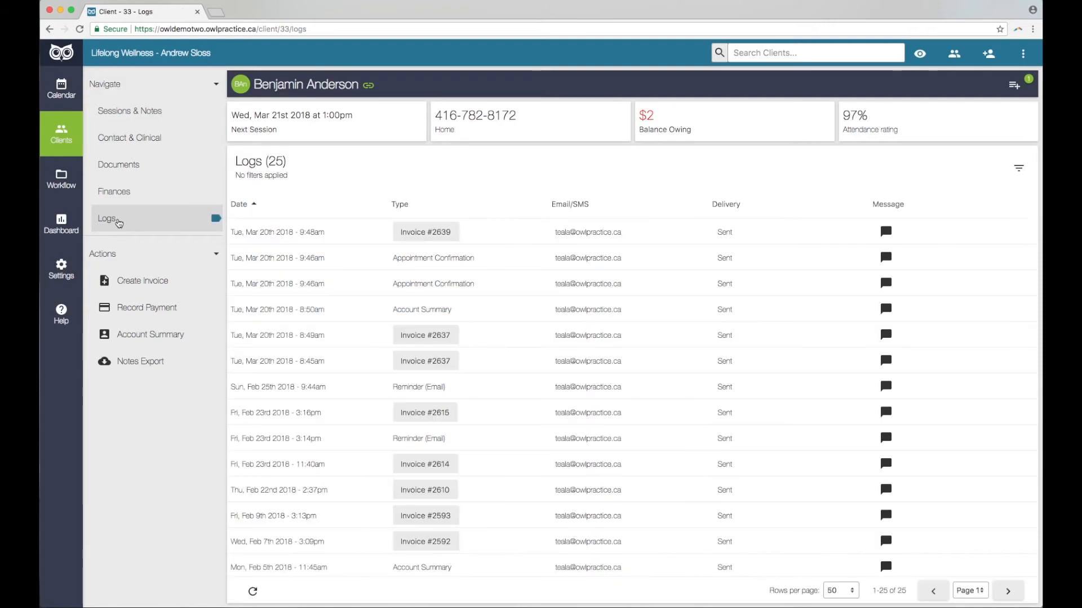
{"action": "scroll", "coordinate": [501, 246], "scroll_direction": "down", "scroll_amount": 5}
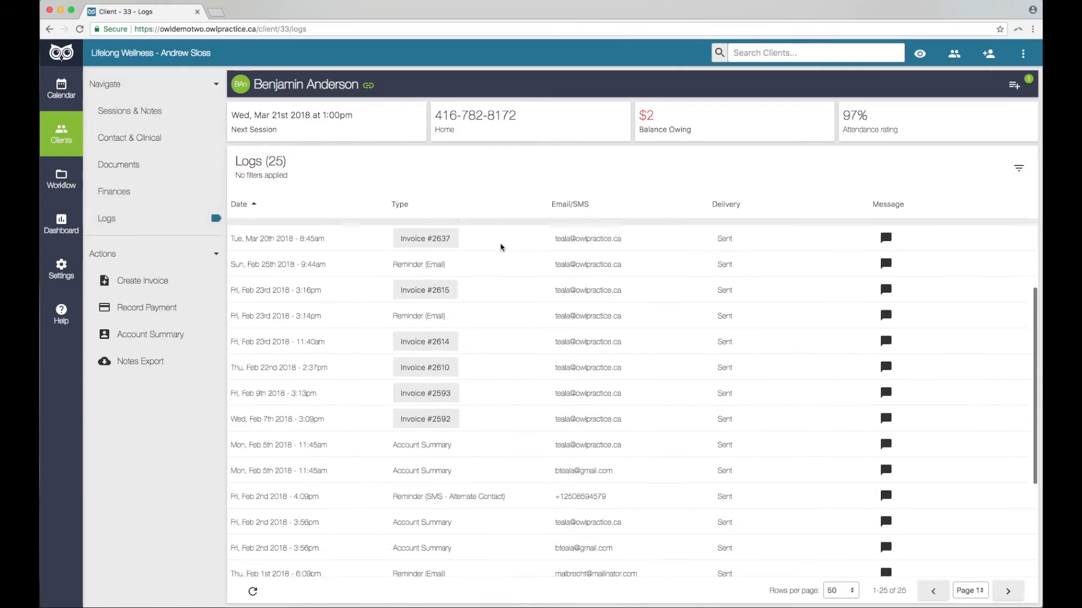
{"action": "scroll", "coordinate": [501, 247], "scroll_direction": "up", "scroll_amount": 3}
{"action": "scroll", "coordinate": [502, 247], "scroll_direction": "up", "scroll_amount": 2}
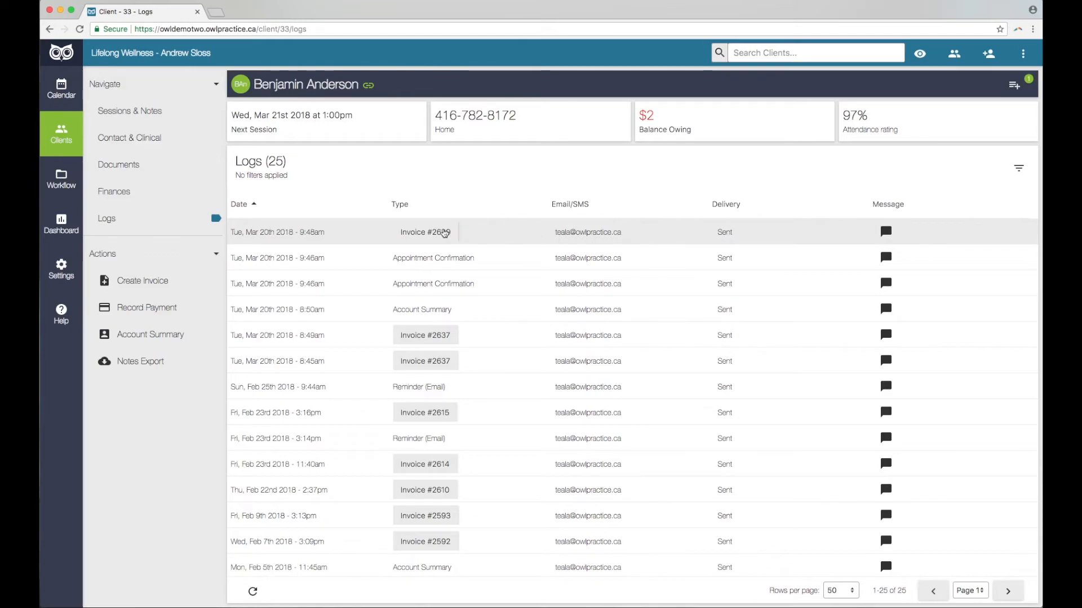
Check the client's one open to-do item from the header, then dismiss the list.
{"action": "mouse_move", "coordinate": [297, 222]}
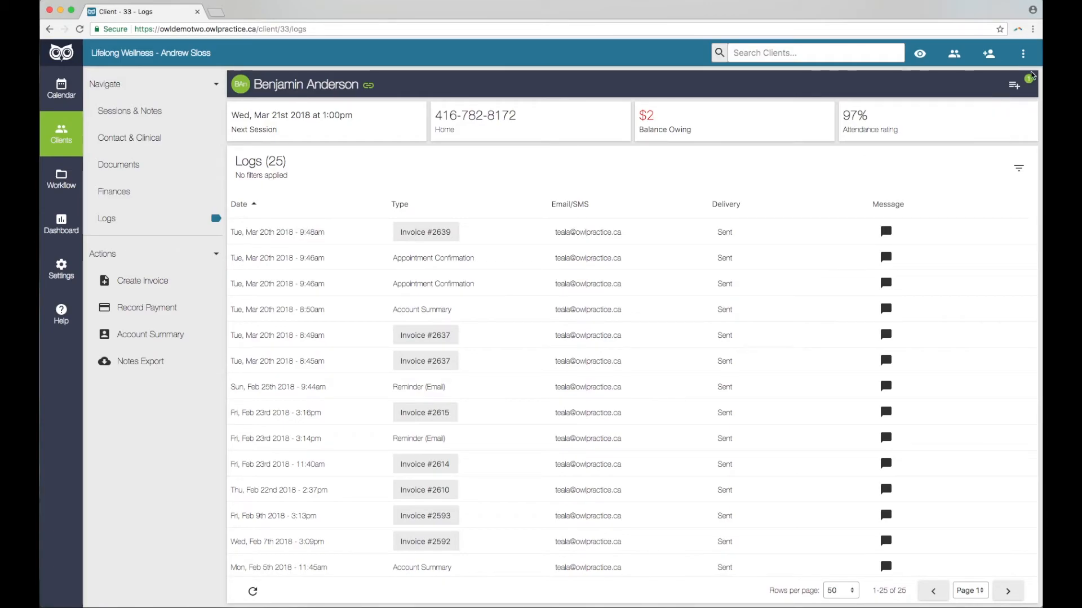
{"action": "left_click", "coordinate": [1014, 86]}
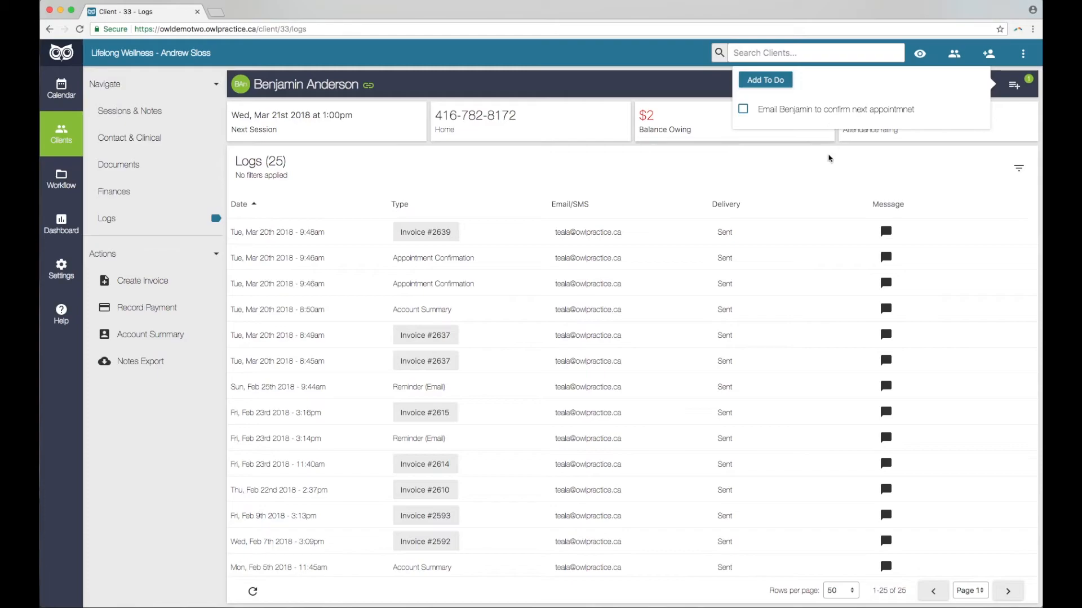
{"action": "left_click", "coordinate": [803, 159]}
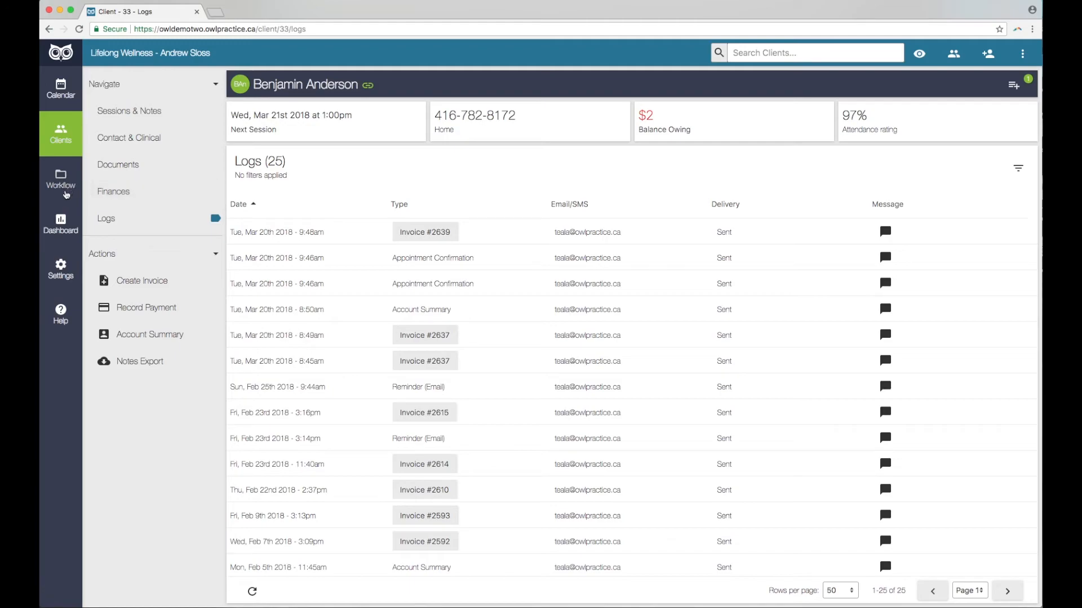
On the Workflow page, view the To Invoice and Unpaid < 30 lists, ending on Notes - 1323.
{"action": "left_click", "coordinate": [65, 183]}
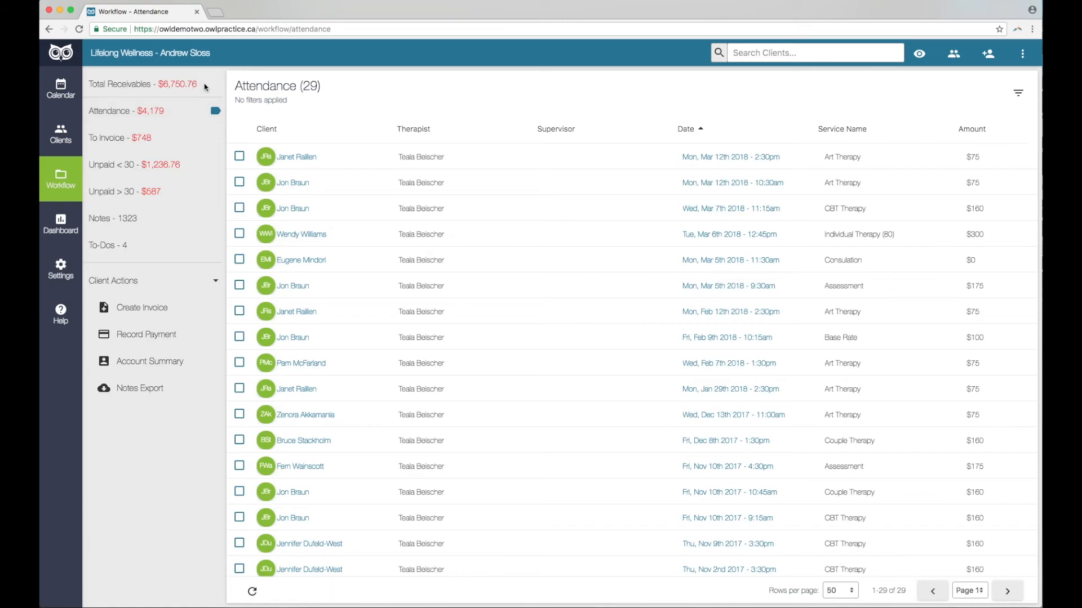
{"action": "left_click", "coordinate": [203, 143]}
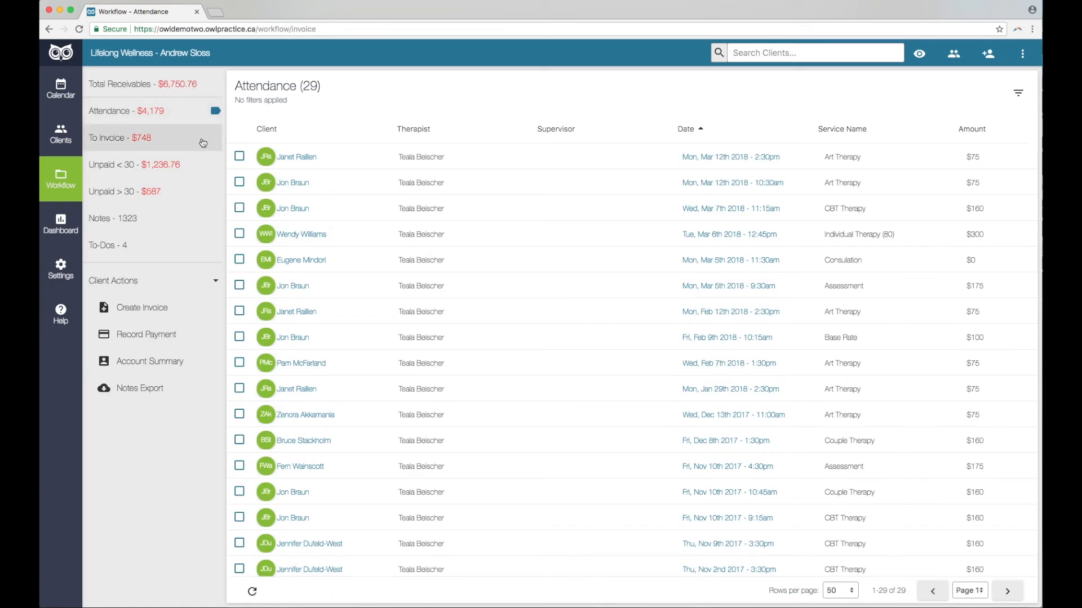
{"action": "left_click", "coordinate": [199, 169]}
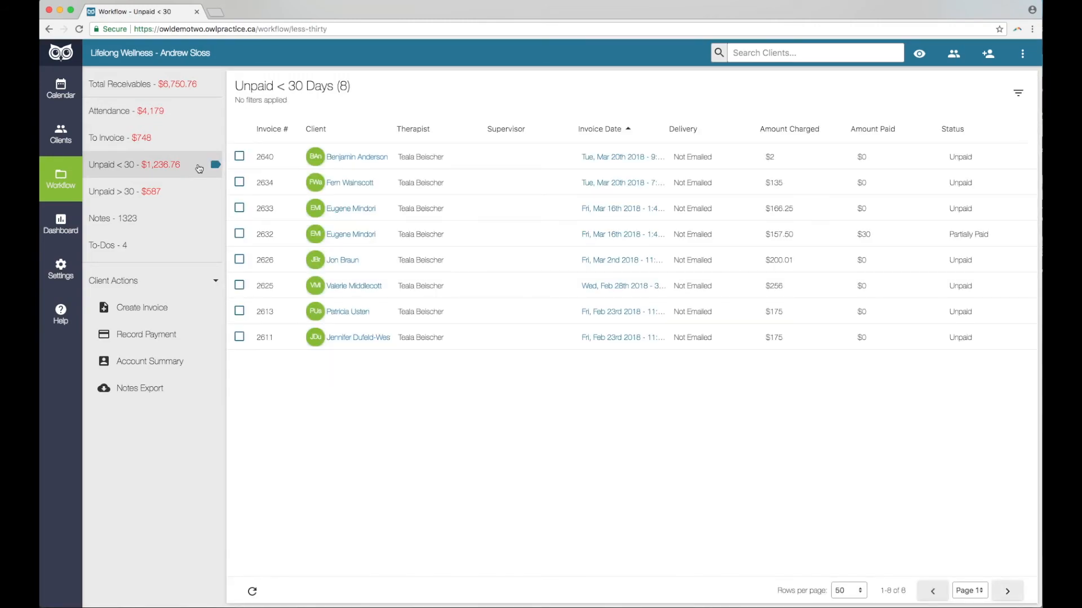
{"action": "left_click", "coordinate": [195, 221]}
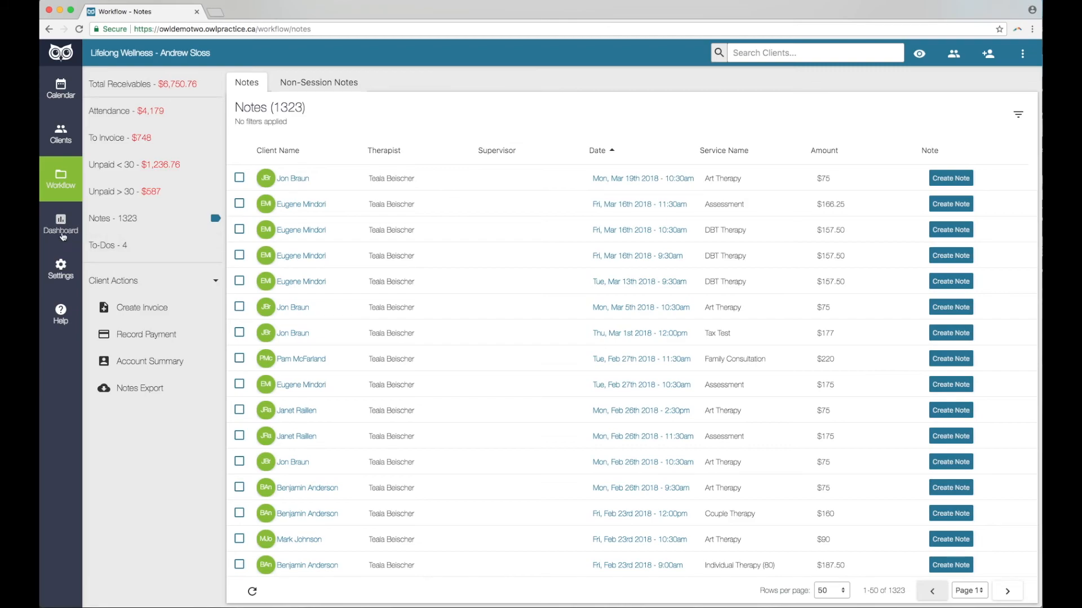
Browse the dashboard's Stats charts, then move to the Data Export page with its session, payment and client exports.
{"action": "left_click", "coordinate": [61, 228]}
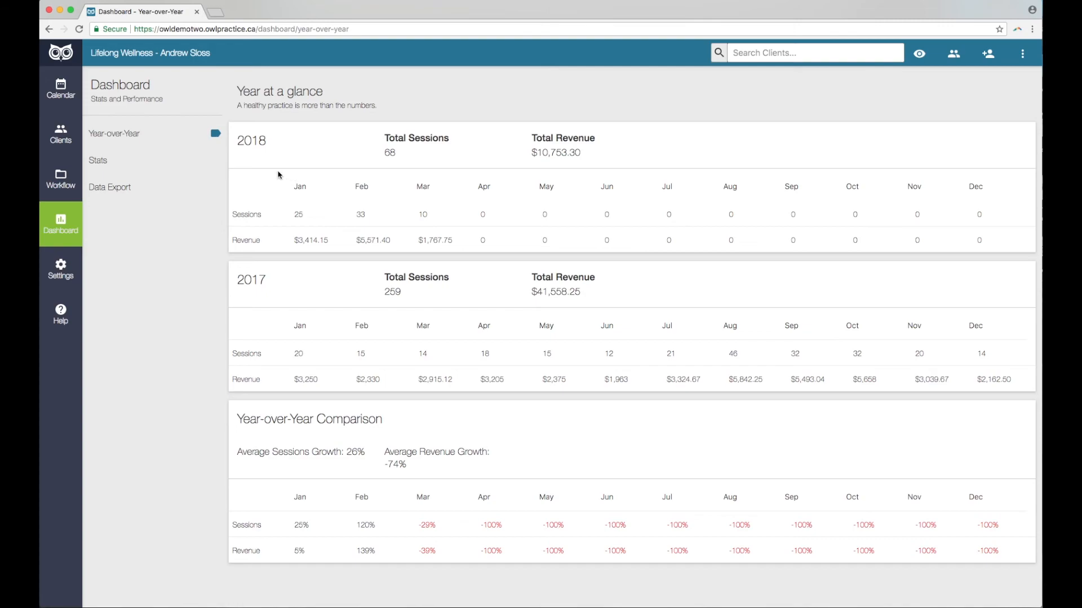
{"action": "left_click", "coordinate": [135, 165]}
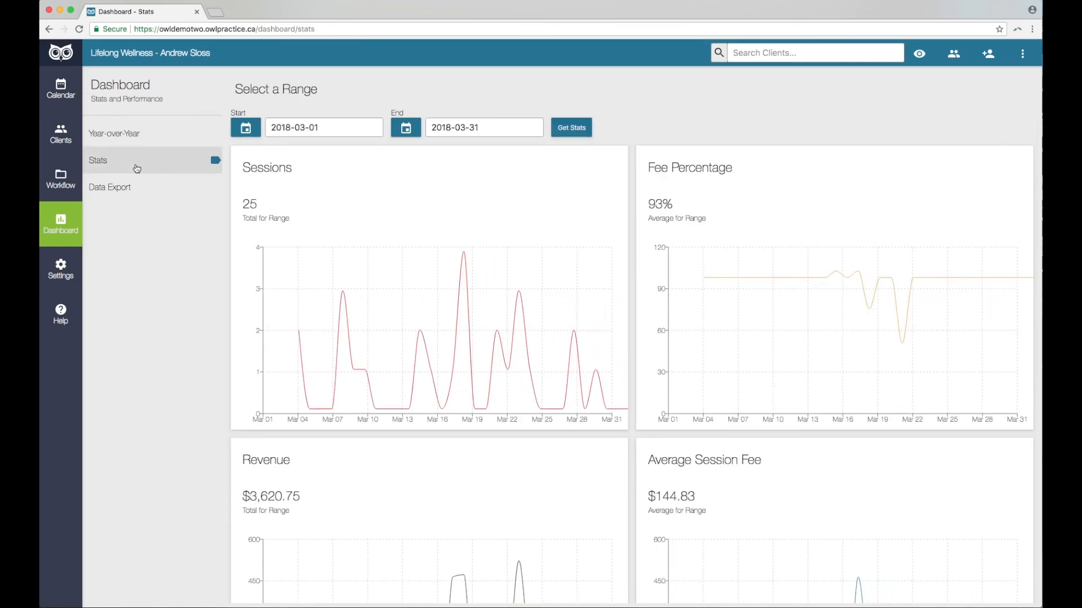
{"action": "scroll", "coordinate": [504, 204], "scroll_direction": "down", "scroll_amount": 1}
{"action": "scroll", "coordinate": [504, 204], "scroll_direction": "down", "scroll_amount": 5}
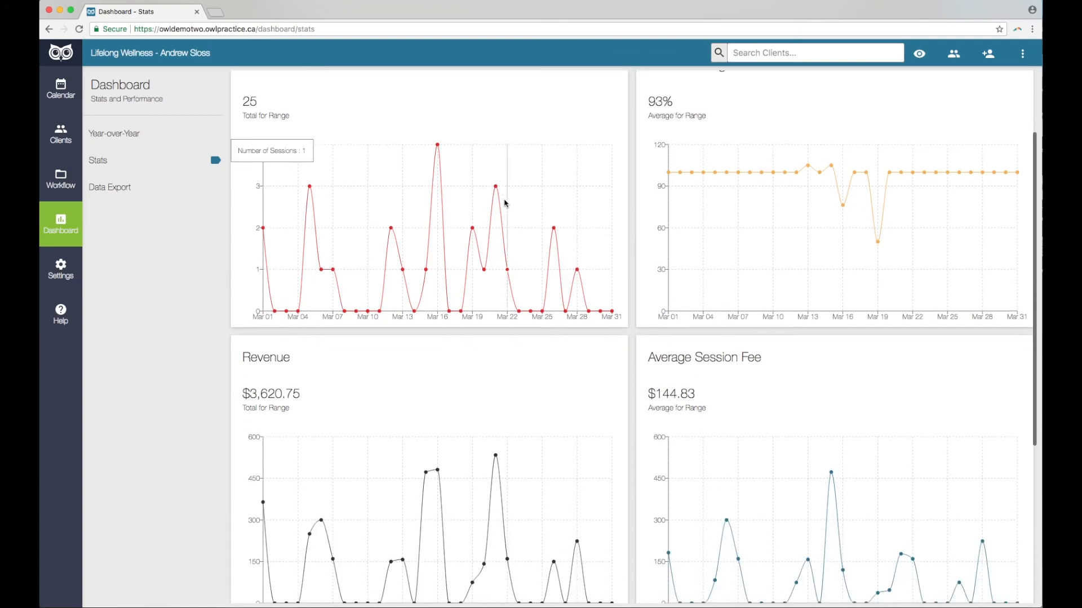
{"action": "scroll", "coordinate": [505, 204], "scroll_direction": "down", "scroll_amount": 1}
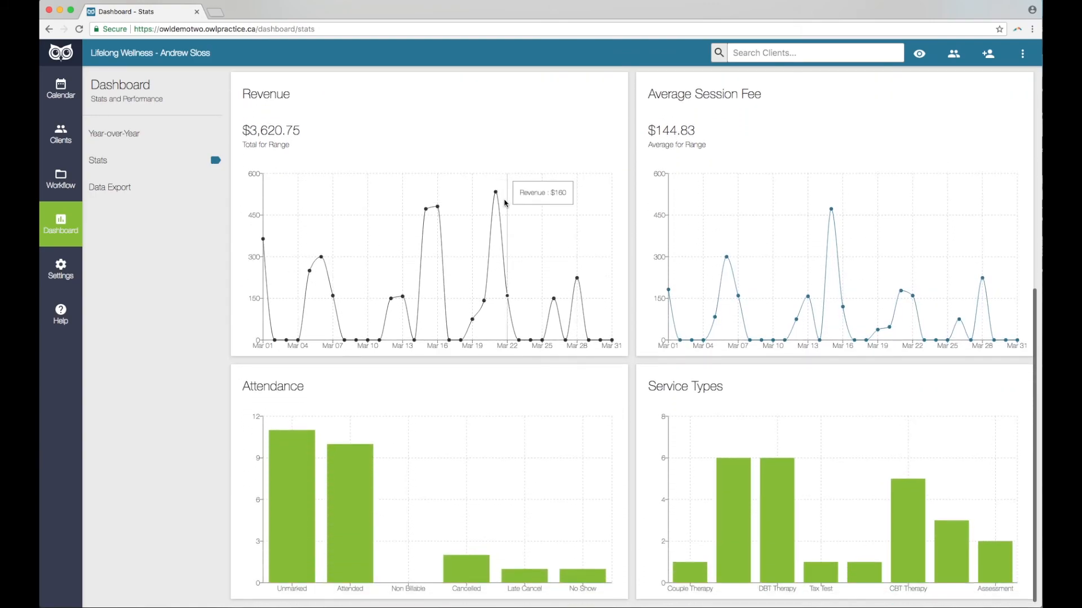
{"action": "scroll", "coordinate": [506, 203], "scroll_direction": "up", "scroll_amount": 7}
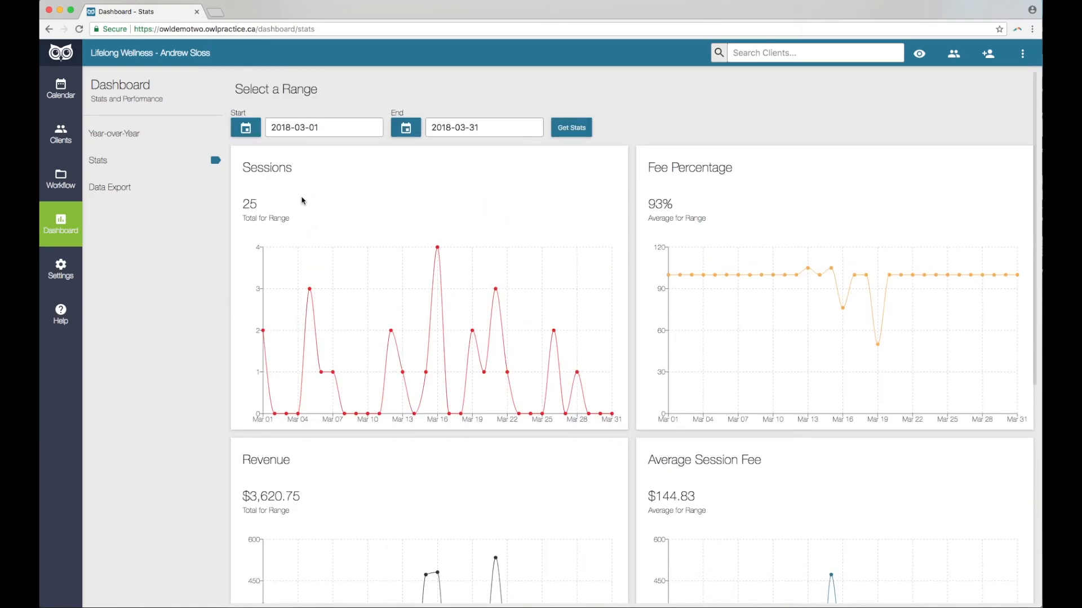
{"action": "left_click", "coordinate": [138, 194]}
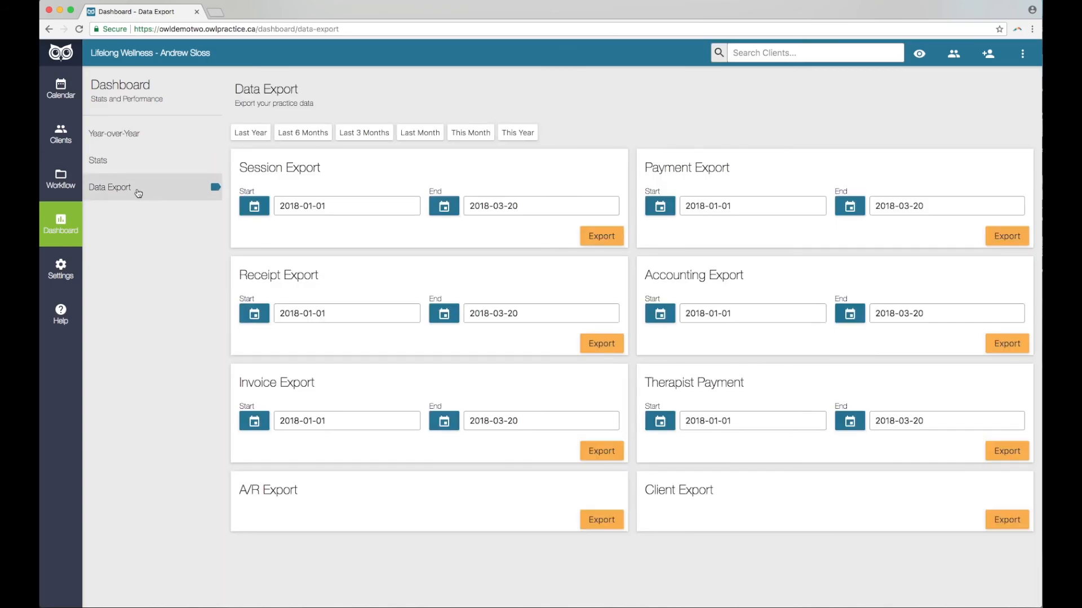